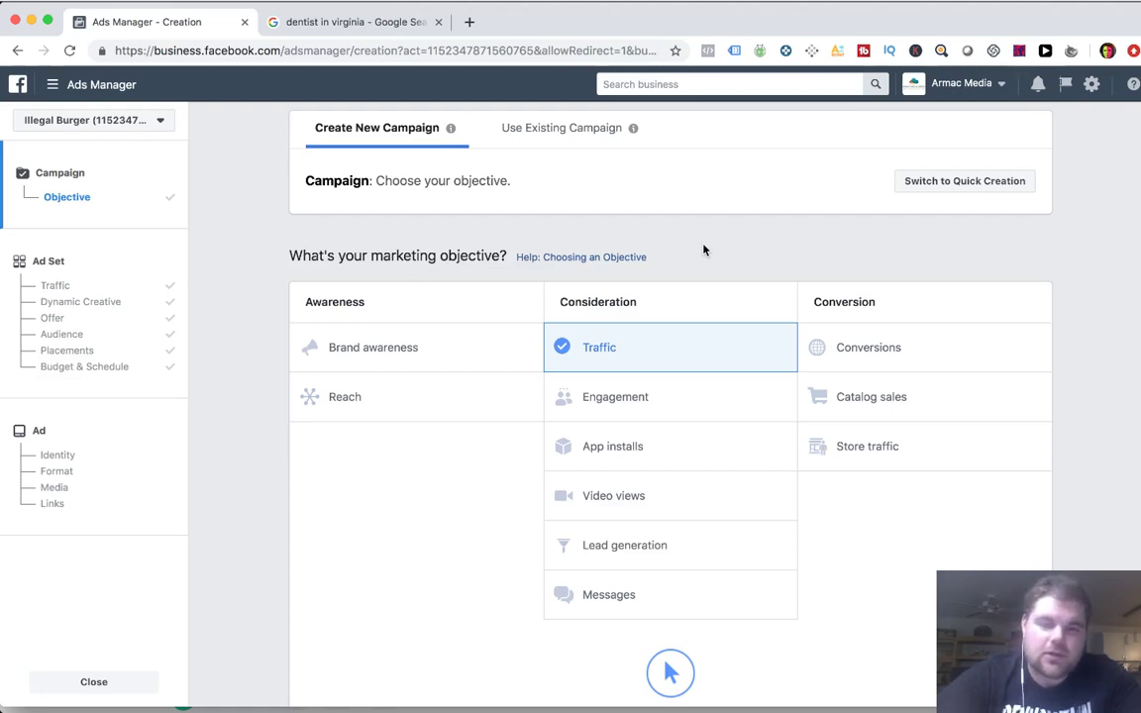
- Choose Video views as the campaign's marketing objective and continue to the ad set setup
click(669, 485)
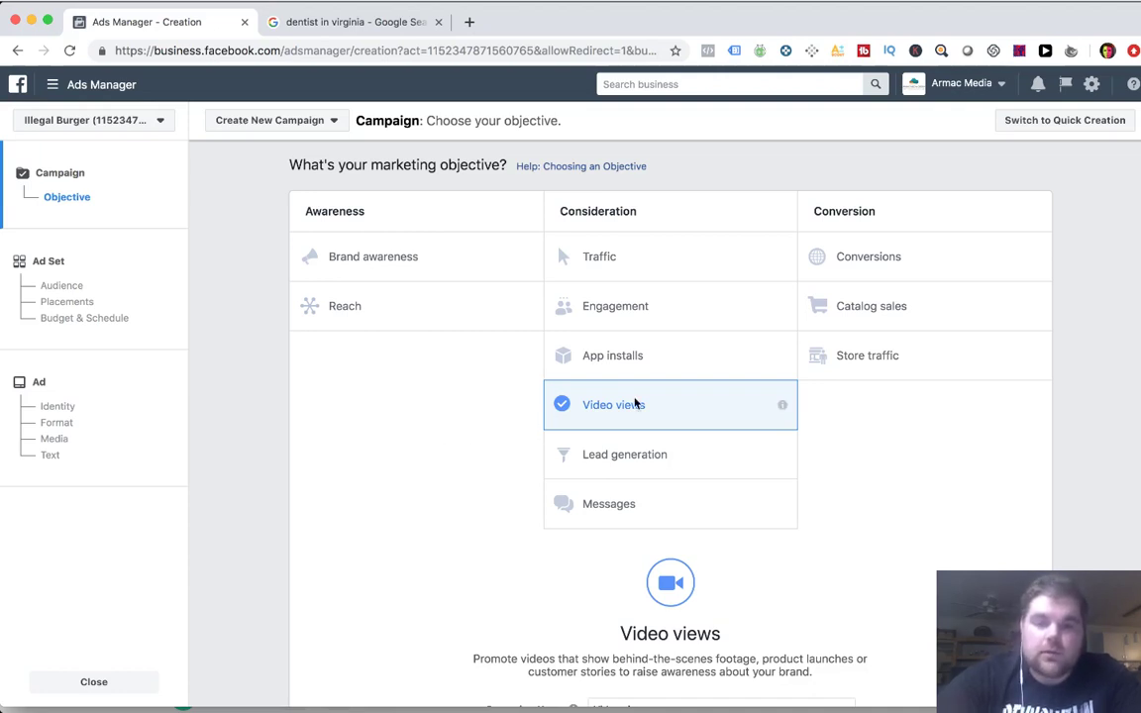
scroll(759, 418, down, 3)
scroll(760, 418, down, 1)
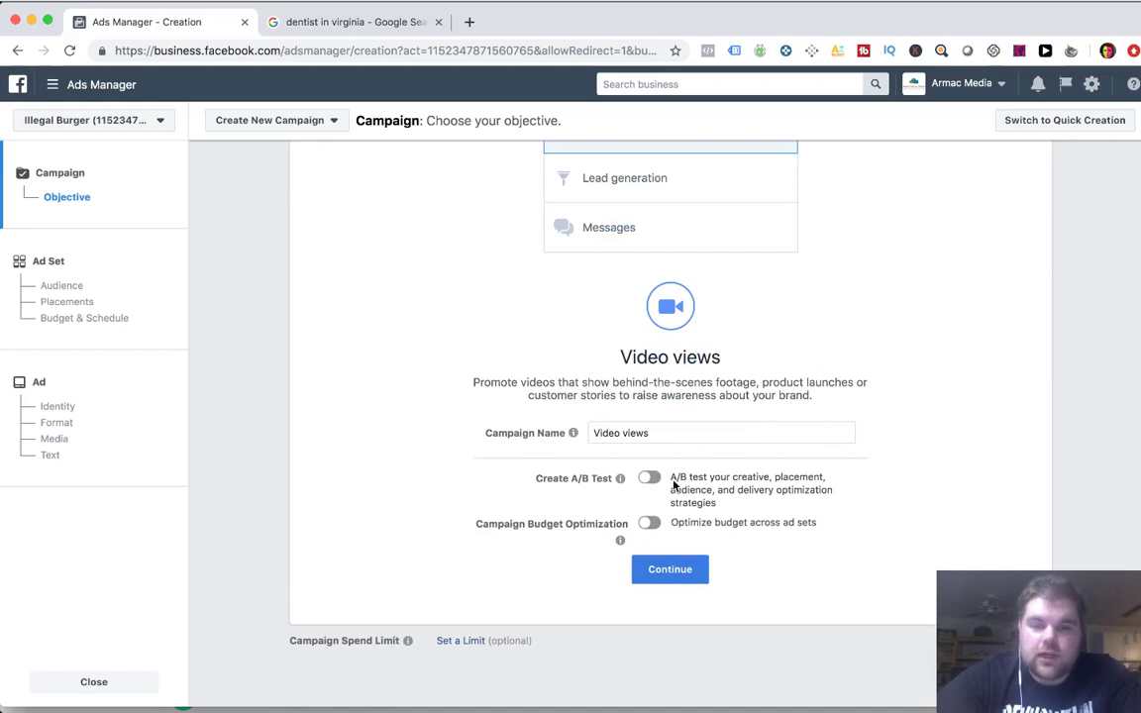
click(670, 572)
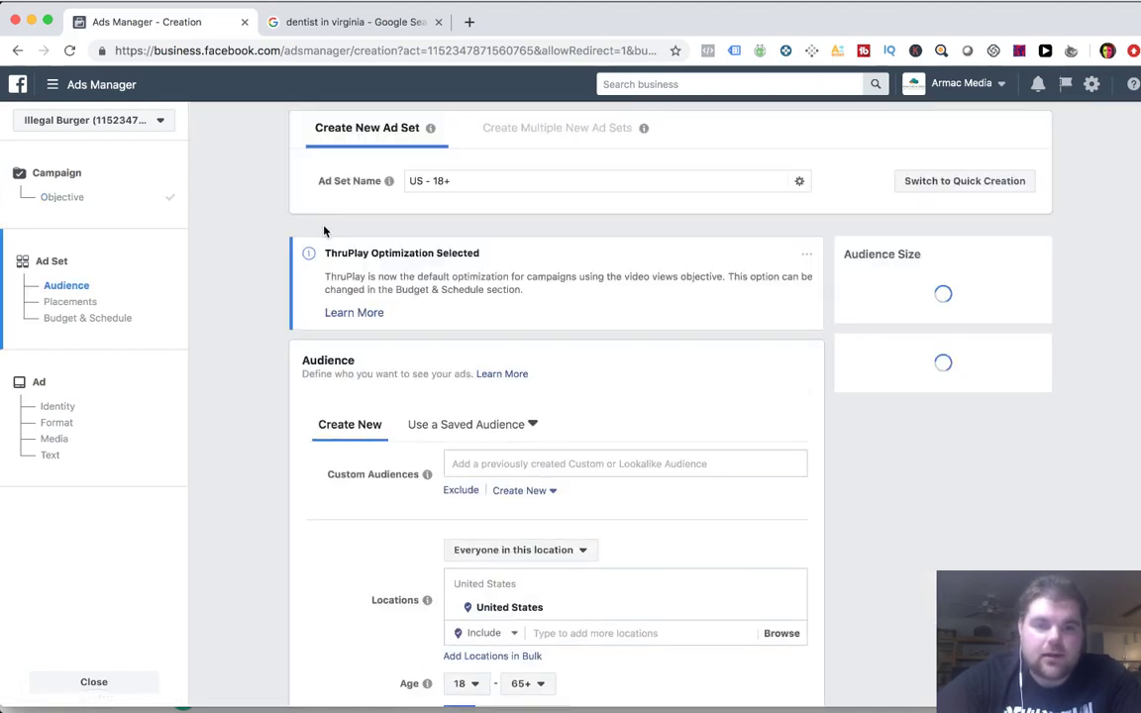
- Look over the new ad set's audience settings, from custom audiences to connections
scroll(267, 282, down, 2)
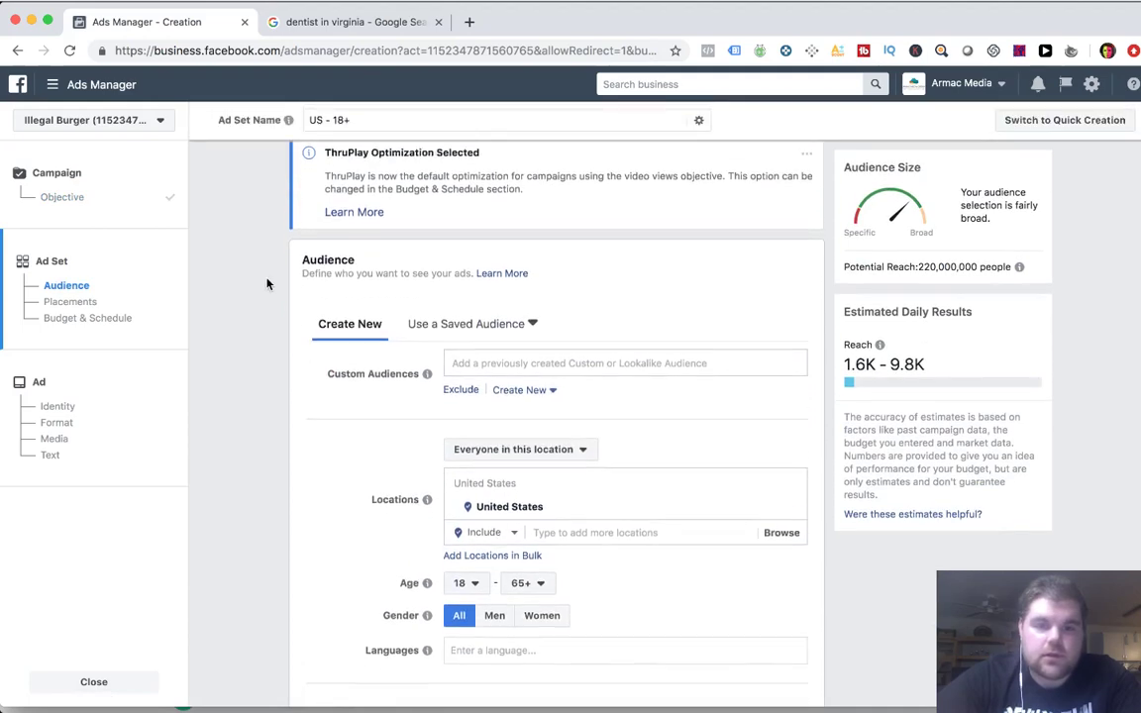
scroll(266, 285, up, 1)
scroll(267, 284, up, 1)
scroll(266, 284, down, 2)
scroll(657, 311, down, 5)
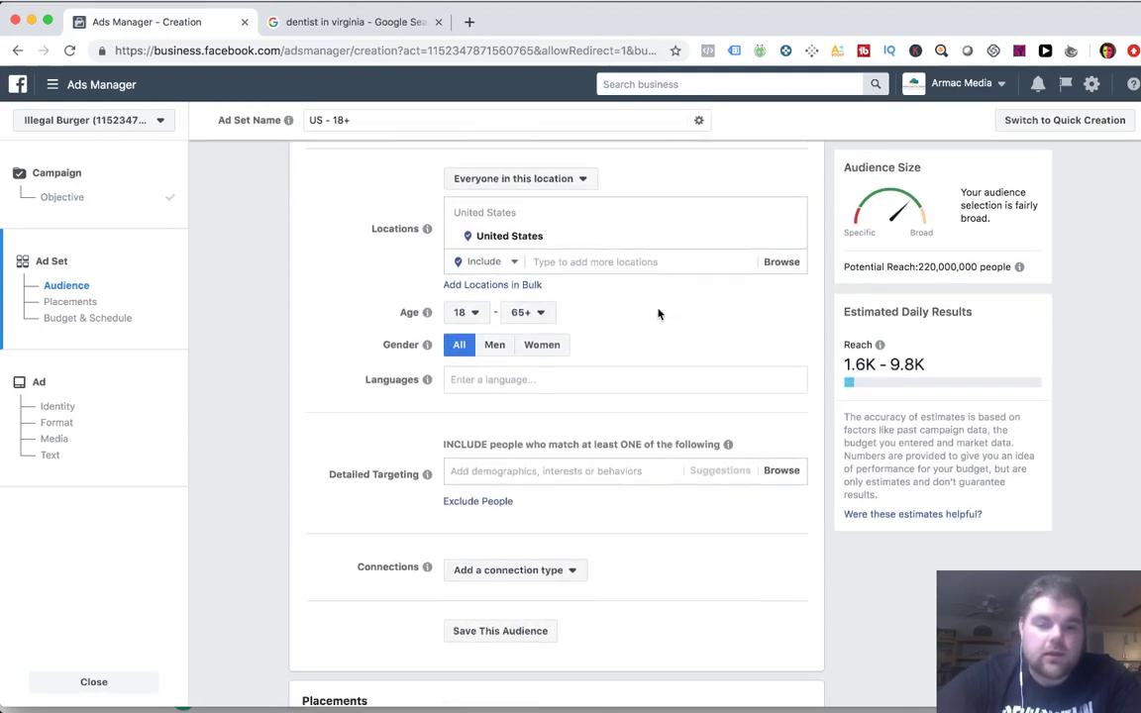
scroll(657, 314, up, 3)
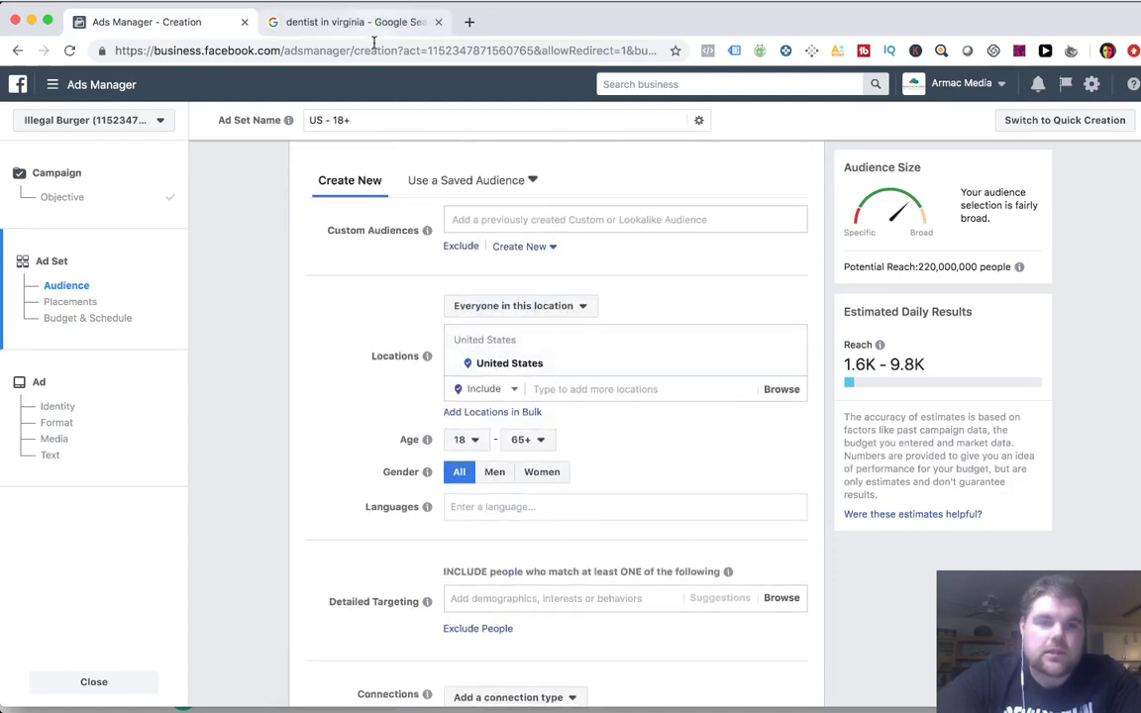
- Switch to the Google results for dentists in Virginia and copy the street address of Dentistry of Virginia Beach
key(ctrl+Tab)
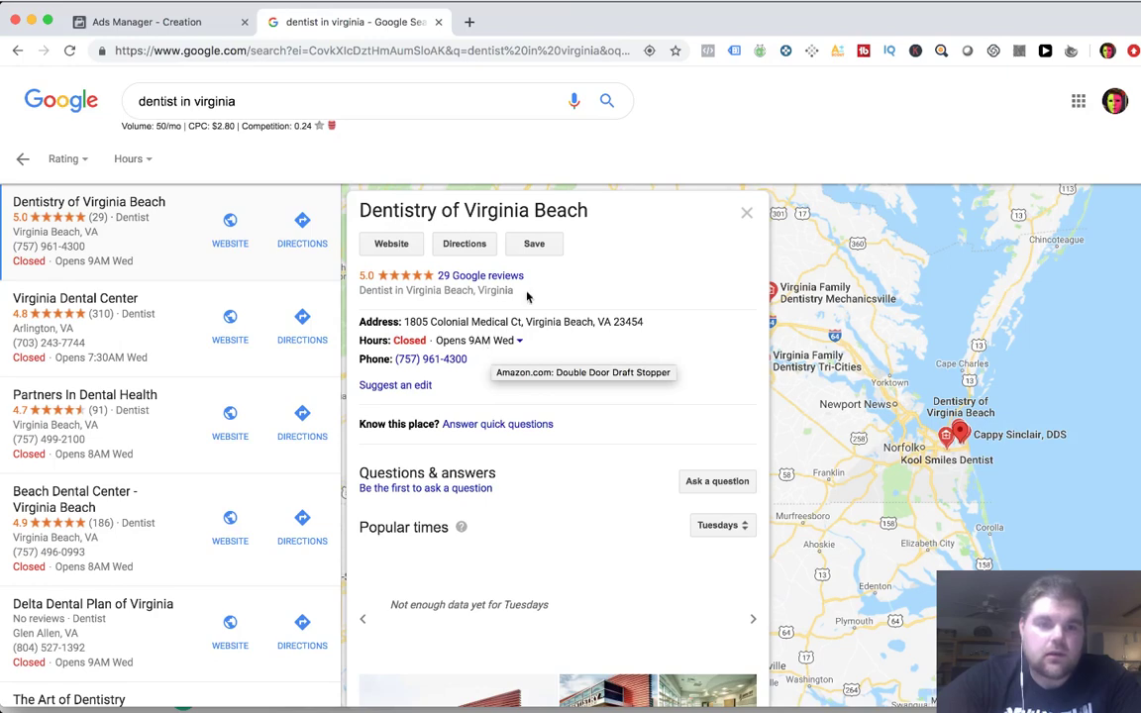
triple_click(445, 315)
triple_click(426, 322)
key(super+c)
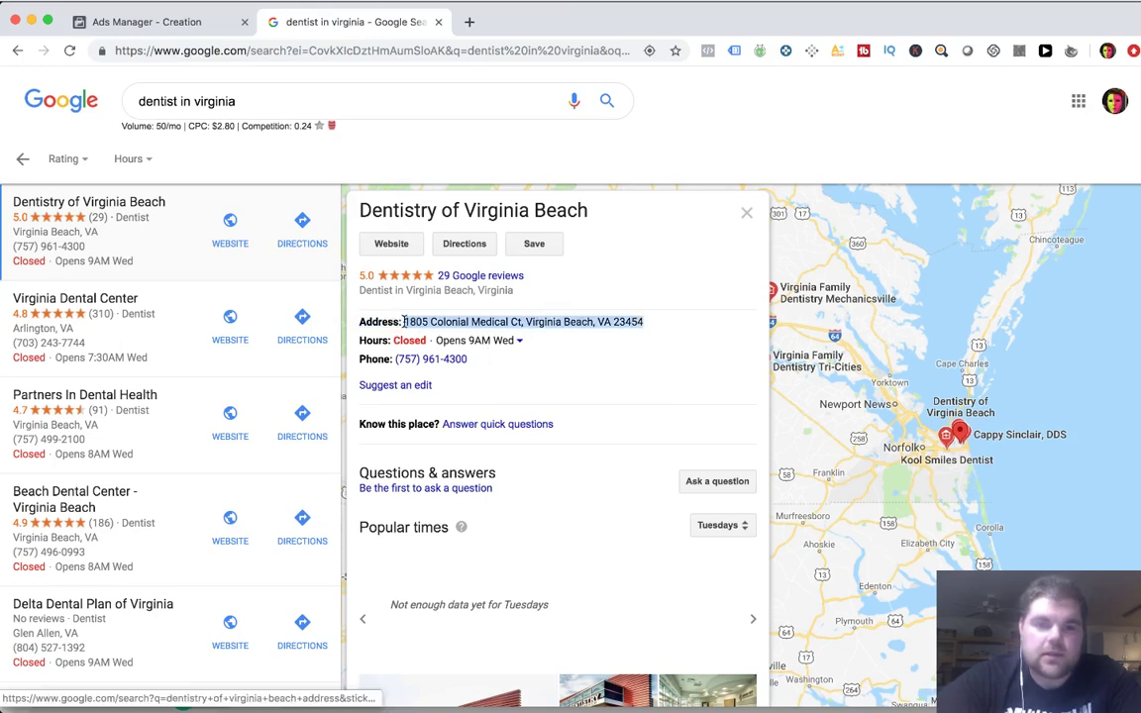
- Return to Ads Manager and target the copied dental office address in place of the United States as the ad set's location
click(198, 21)
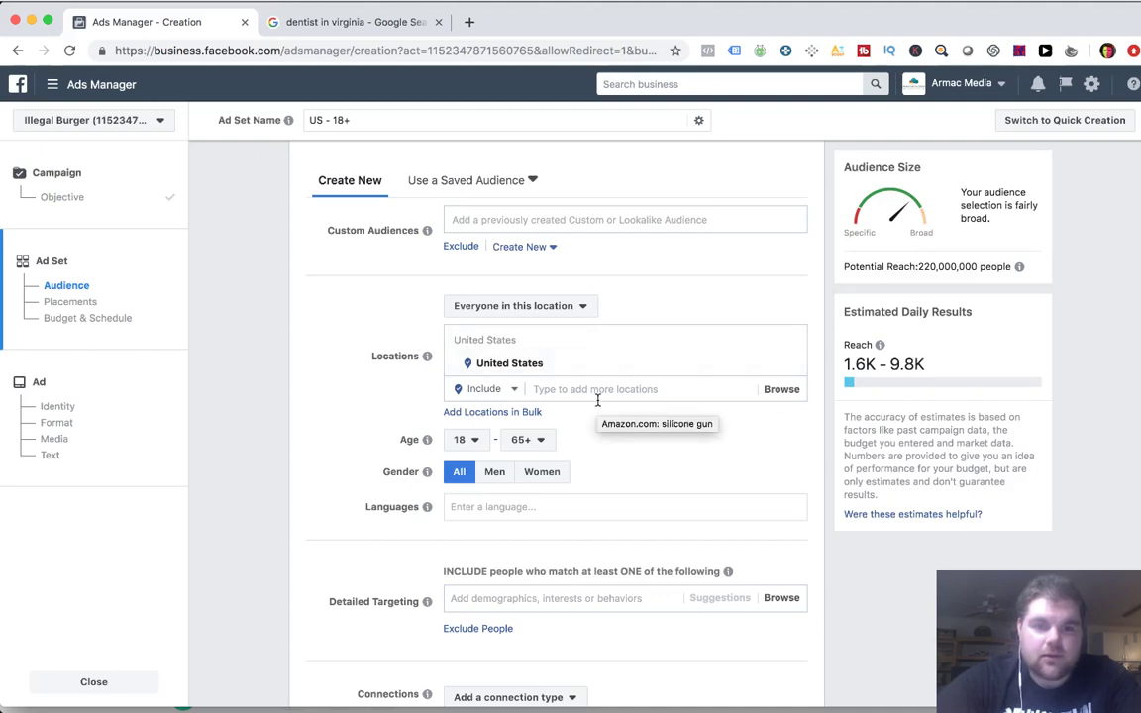
click(598, 389)
key(super+v)
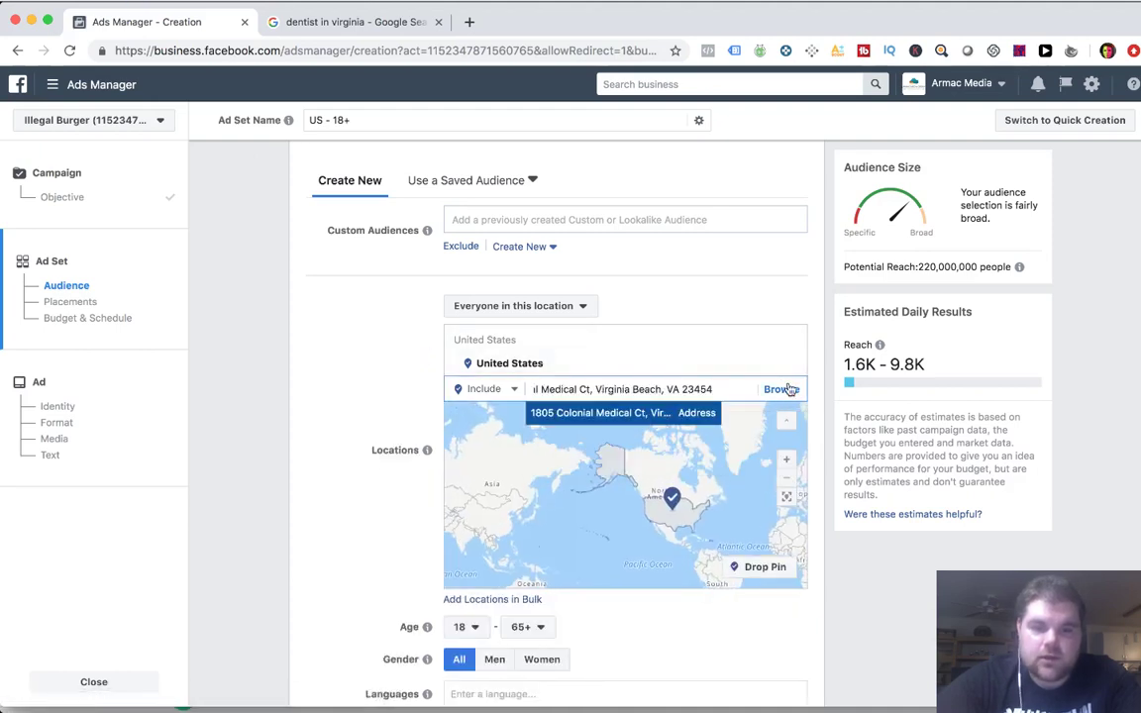
click(667, 409)
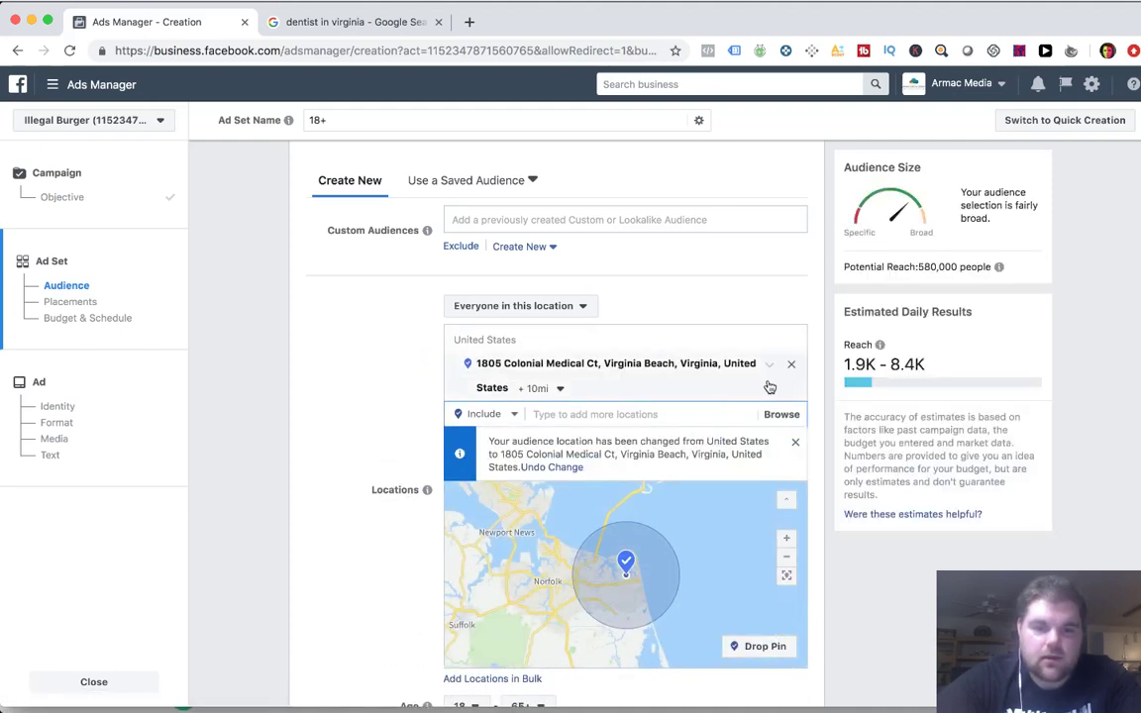
- Set the radius around the targeted address to 5 miles
click(559, 390)
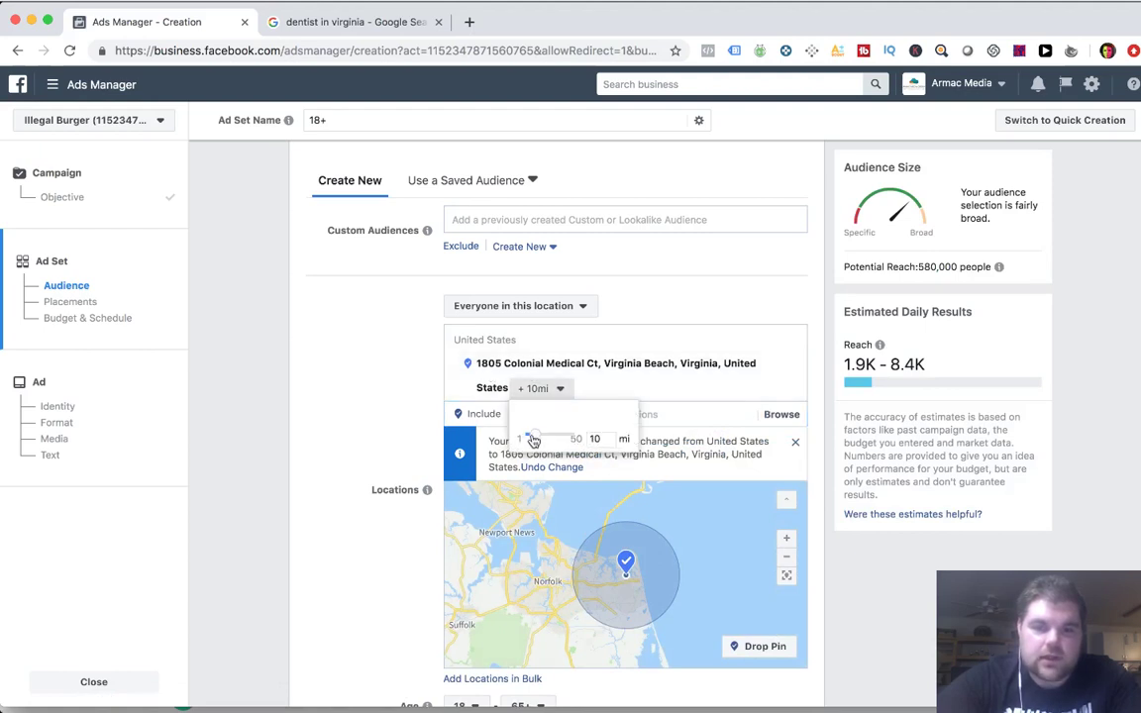
drag(536, 437, 540, 439)
click(465, 388)
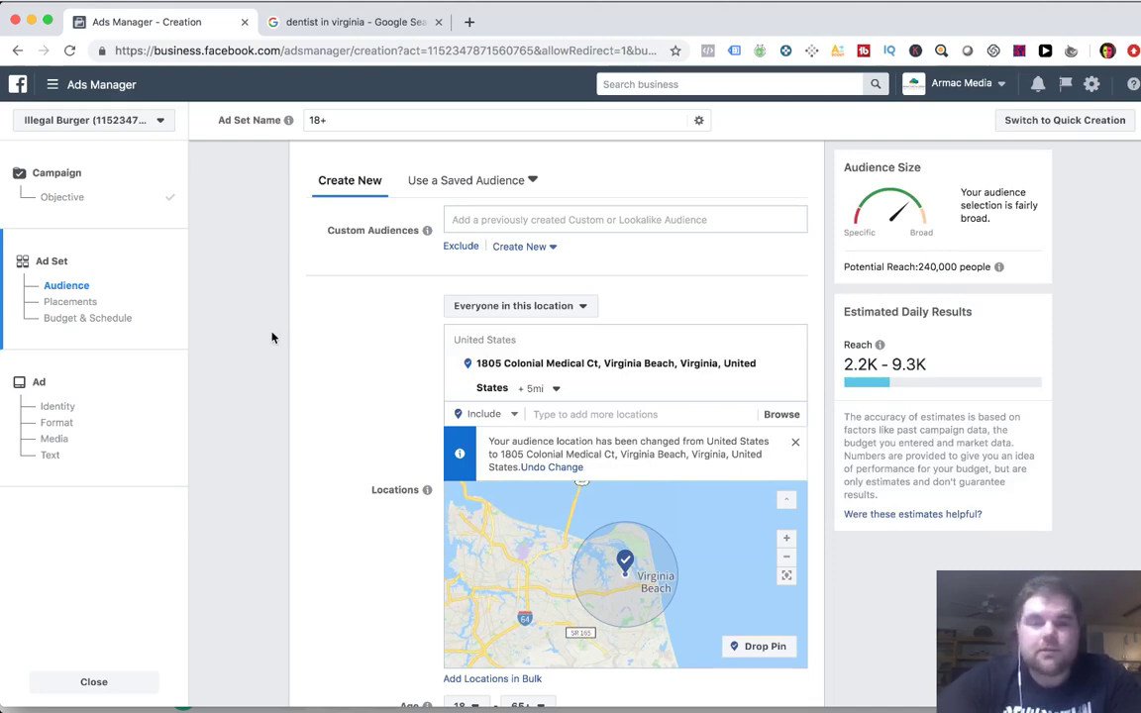
- Look through the placement and budget sections and the top-level categories available for detailed targeting
scroll(273, 338, down, 15)
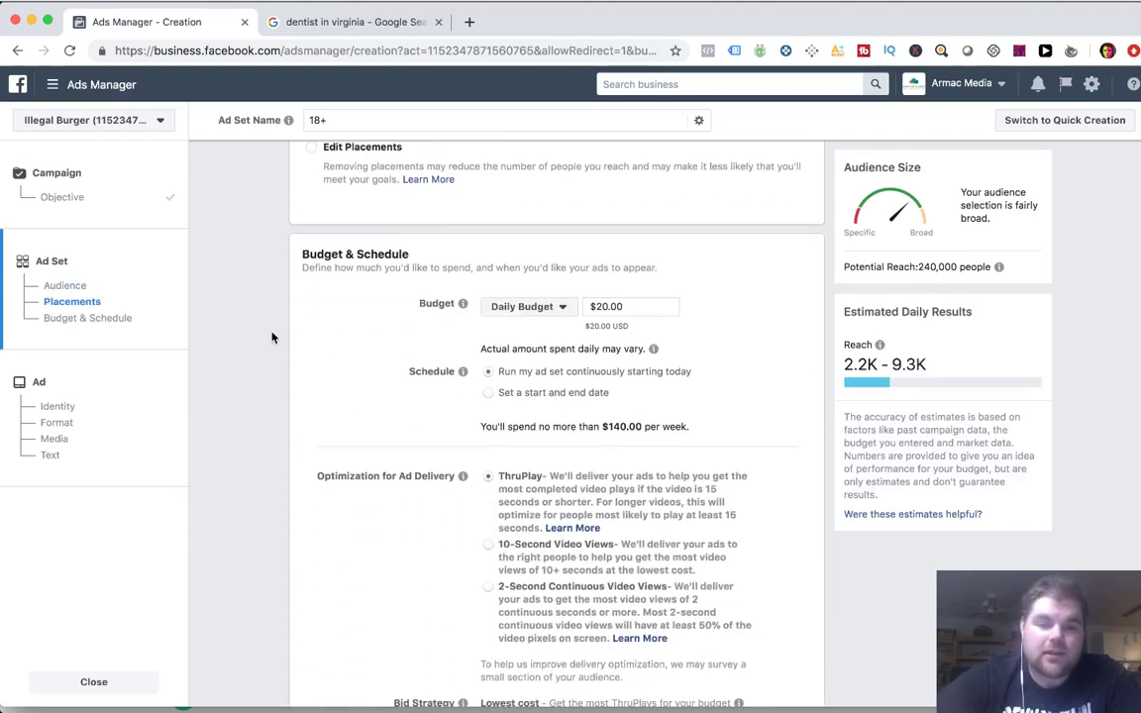
scroll(273, 338, up, 10)
scroll(273, 337, down, 1)
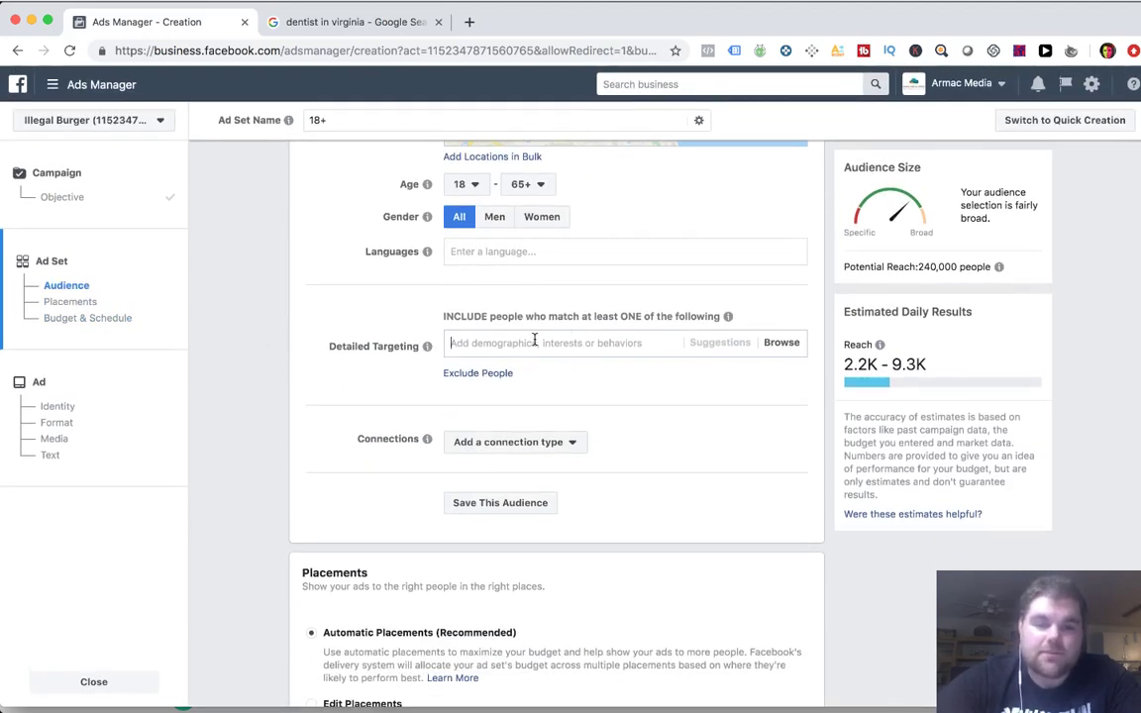
click(781, 341)
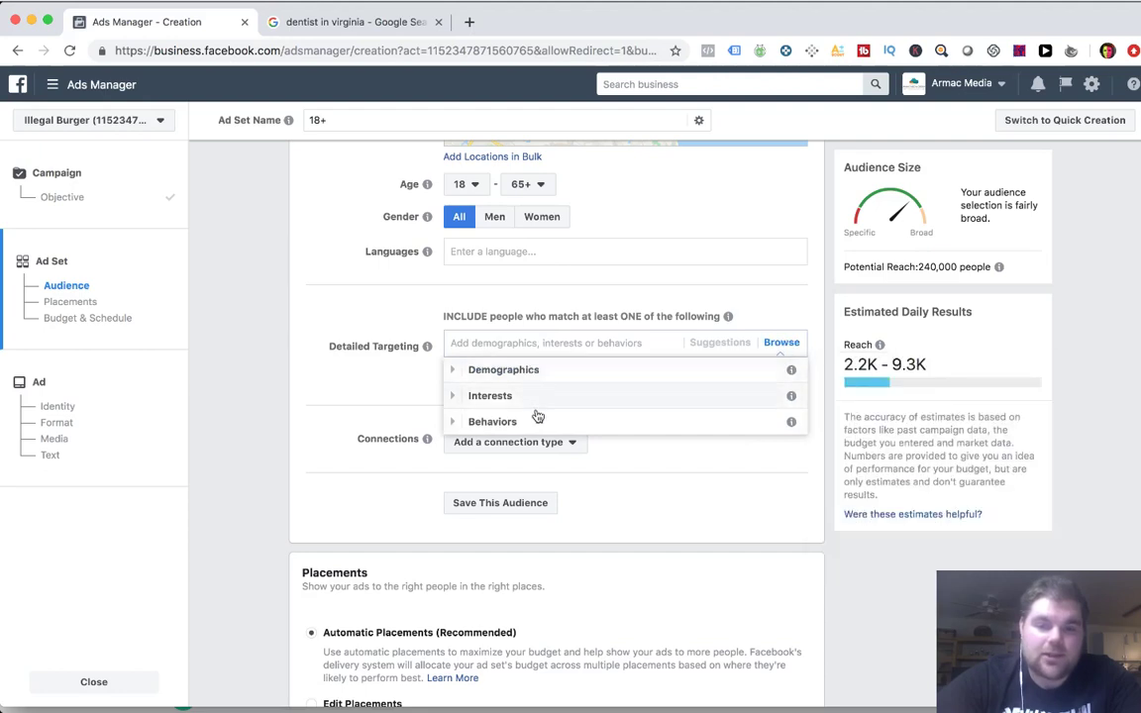
click(795, 317)
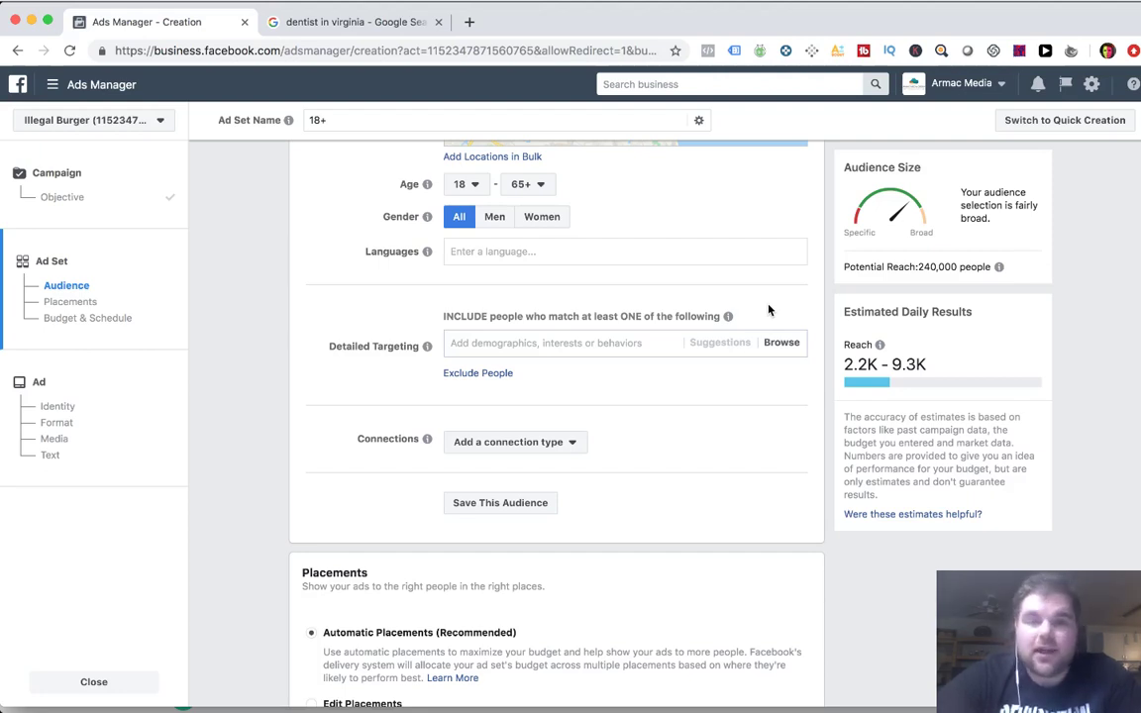
- Set the audience's age range to 24–58
scroll(768, 311, up, 2)
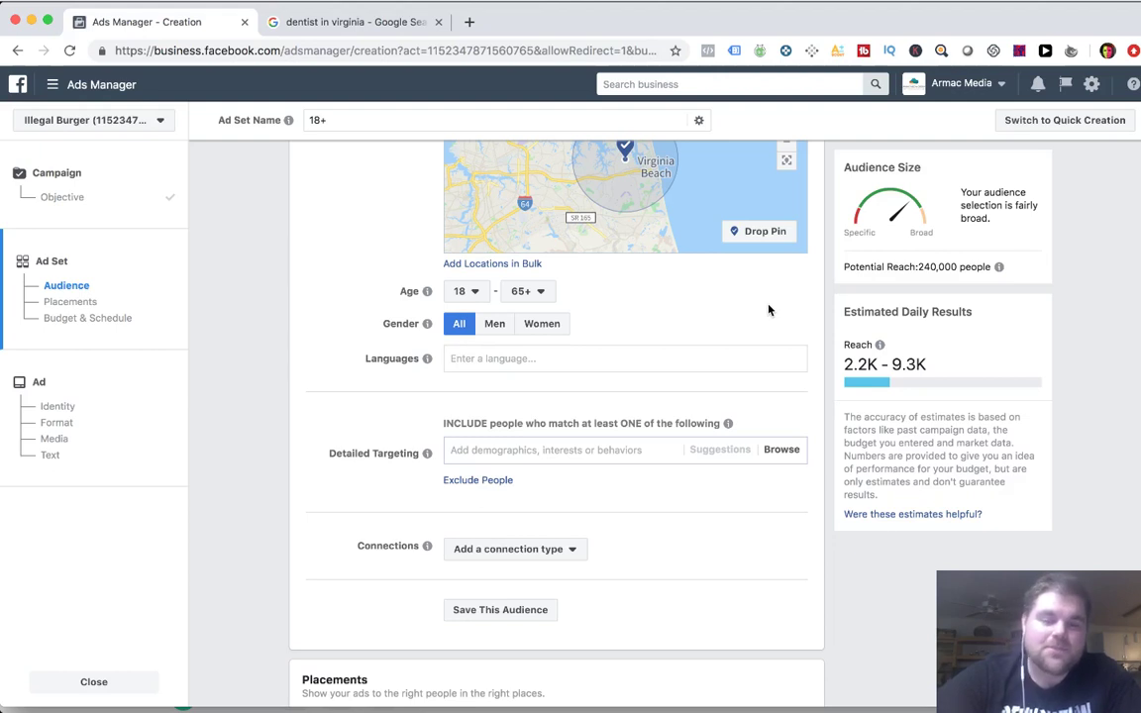
click(530, 291)
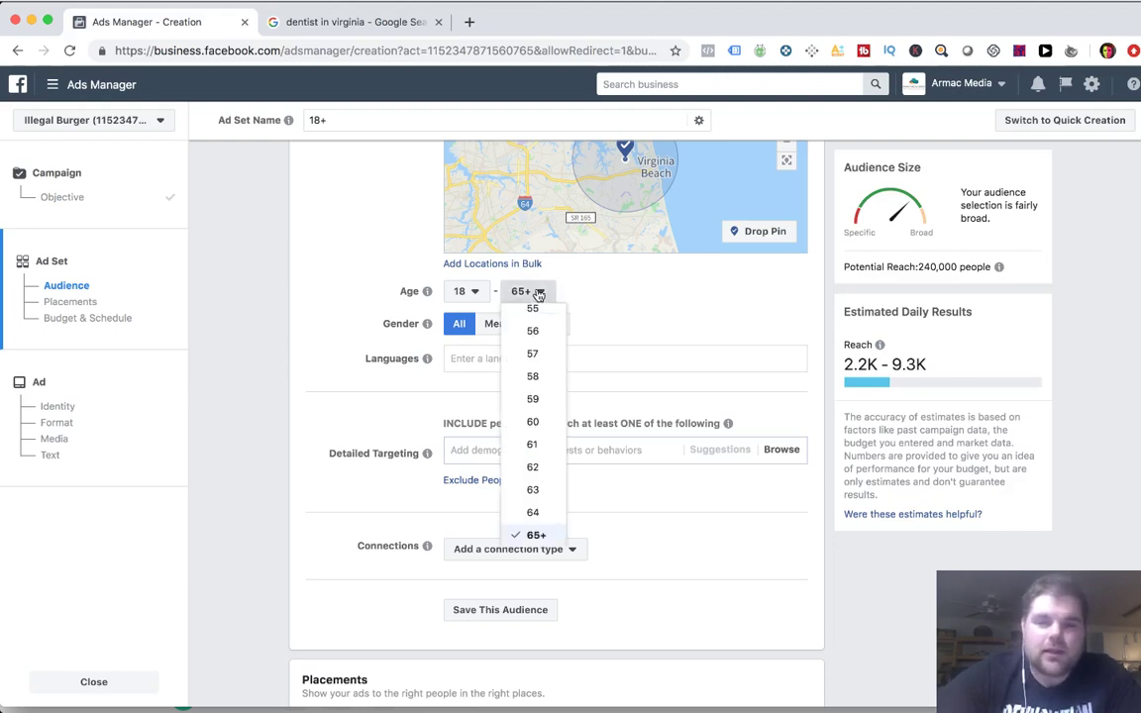
scroll(537, 504, up, 1)
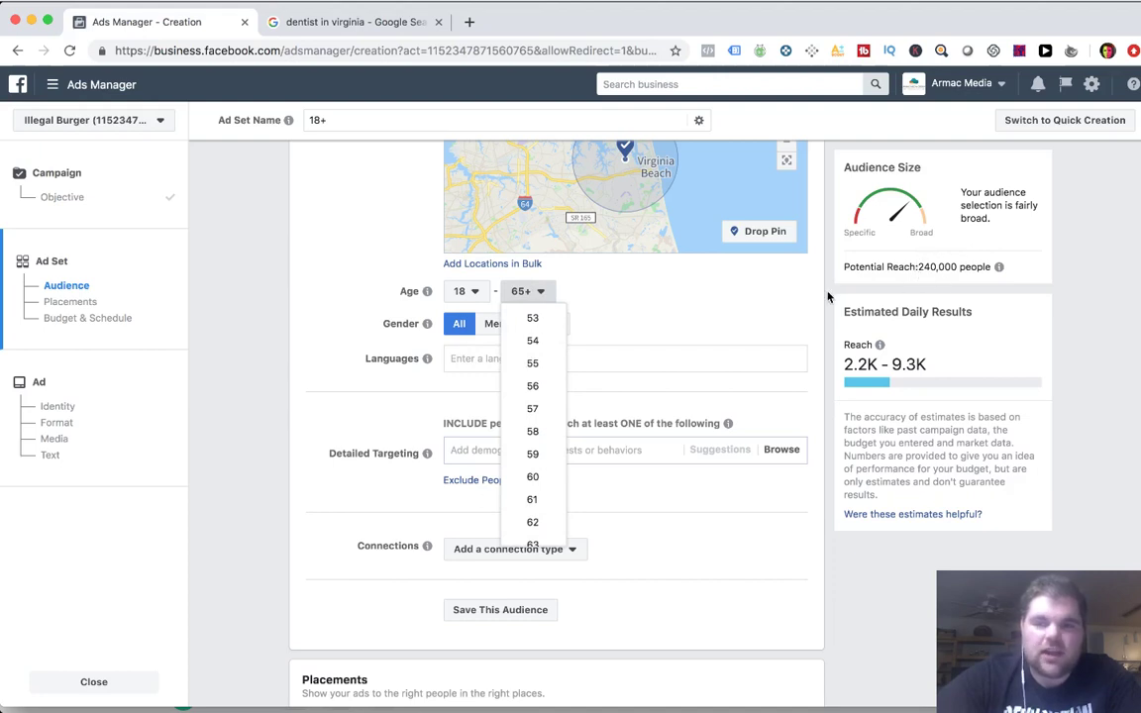
click(535, 433)
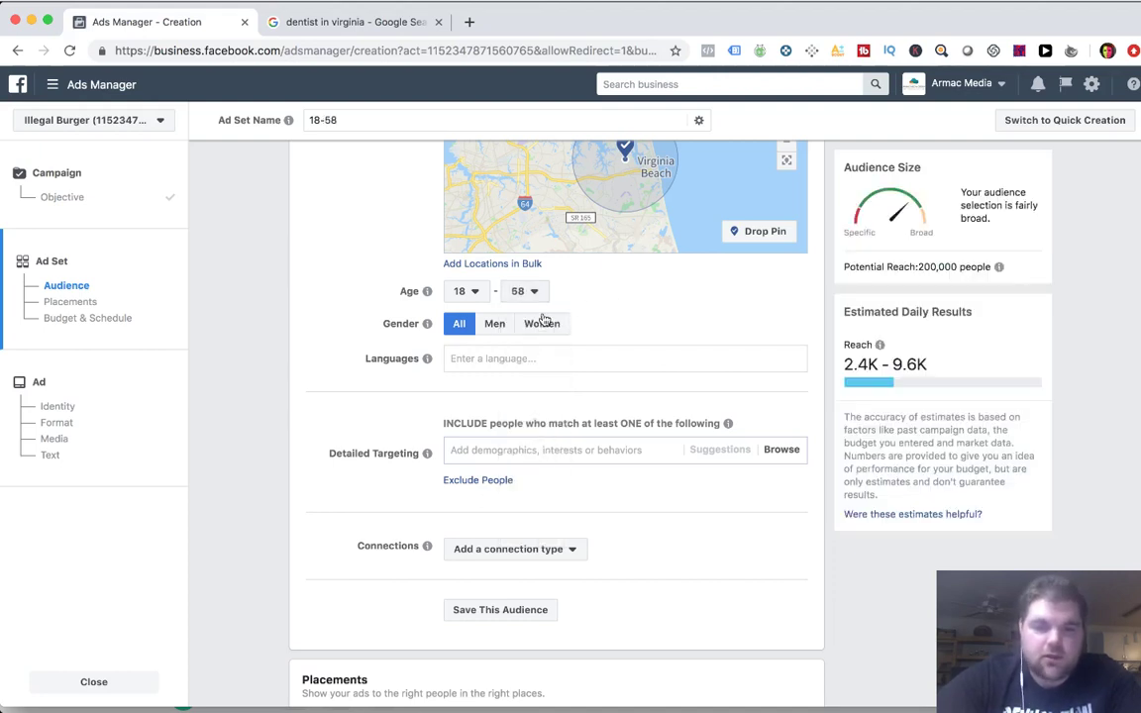
click(474, 293)
scroll(475, 467, down, 1)
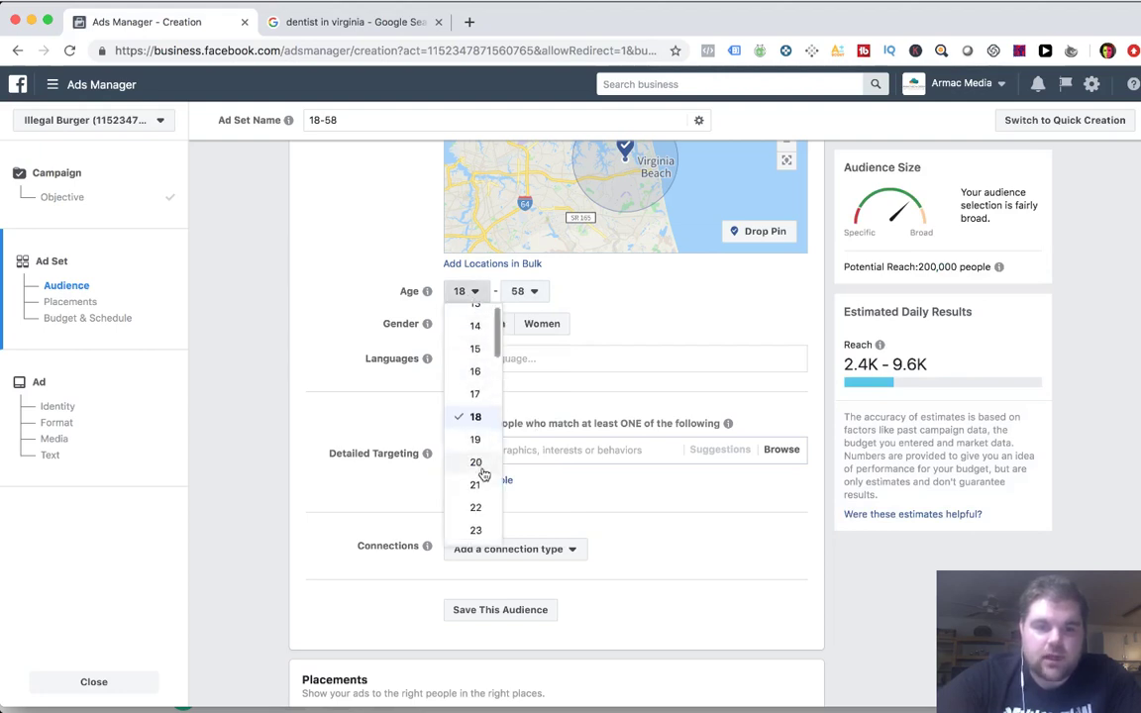
click(476, 486)
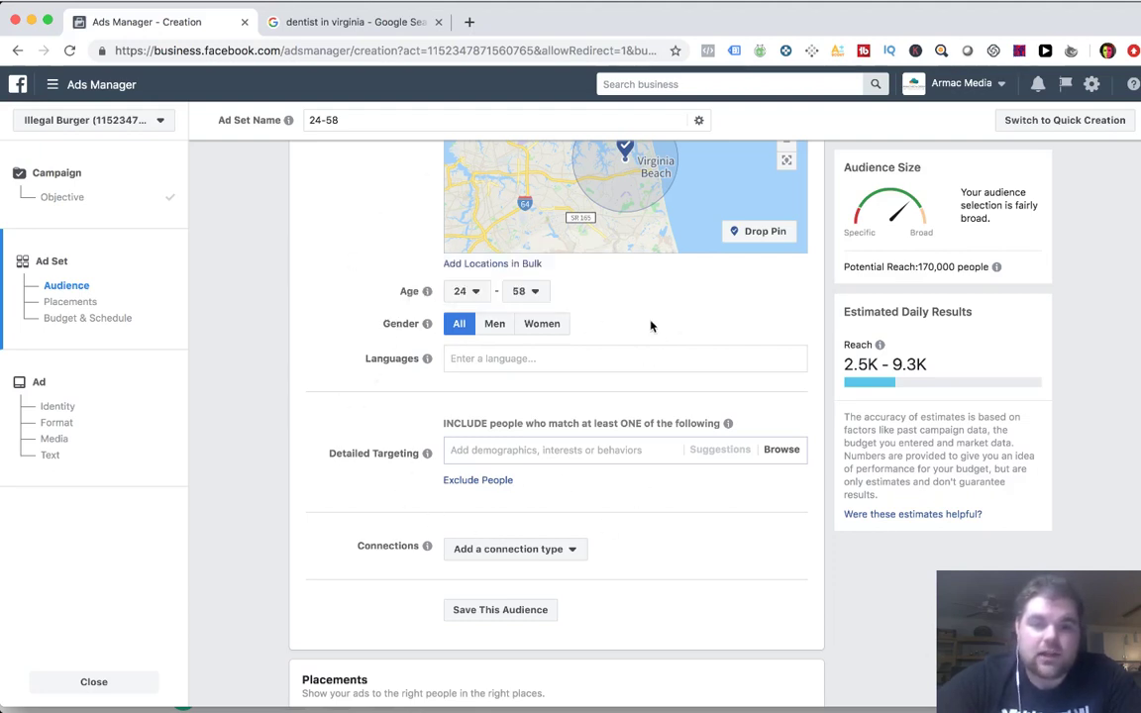
- Try women-only and men-only targeting to compare their potential reach, and return the gender setting to All
click(555, 326)
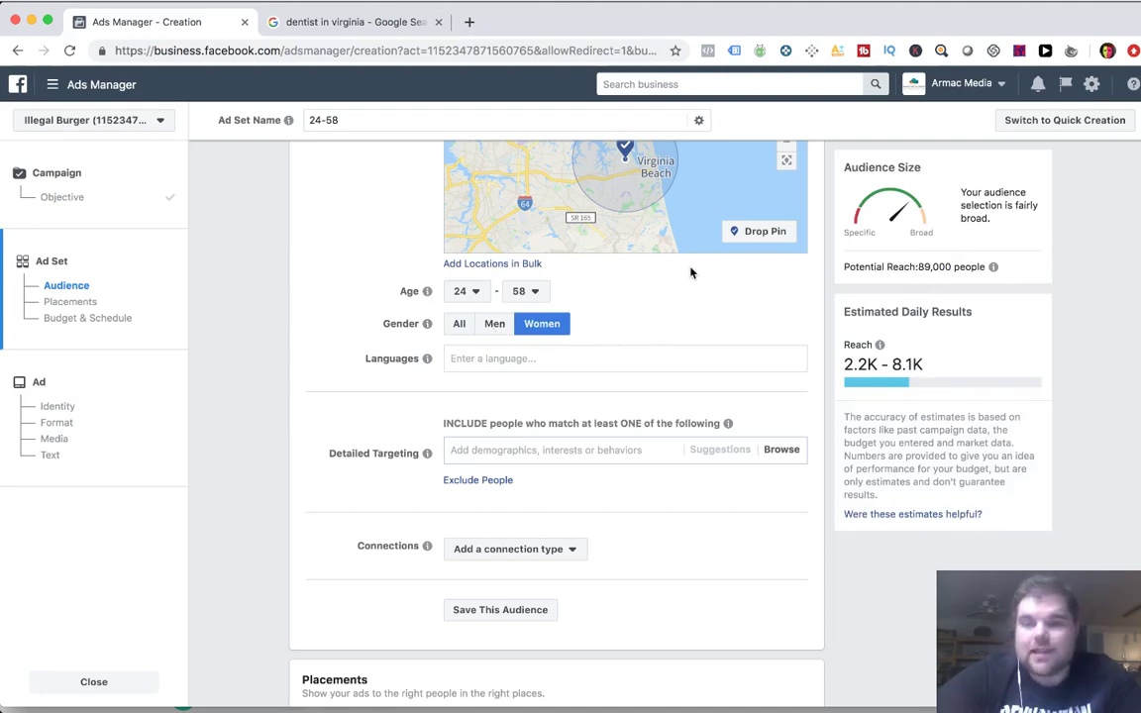
click(495, 330)
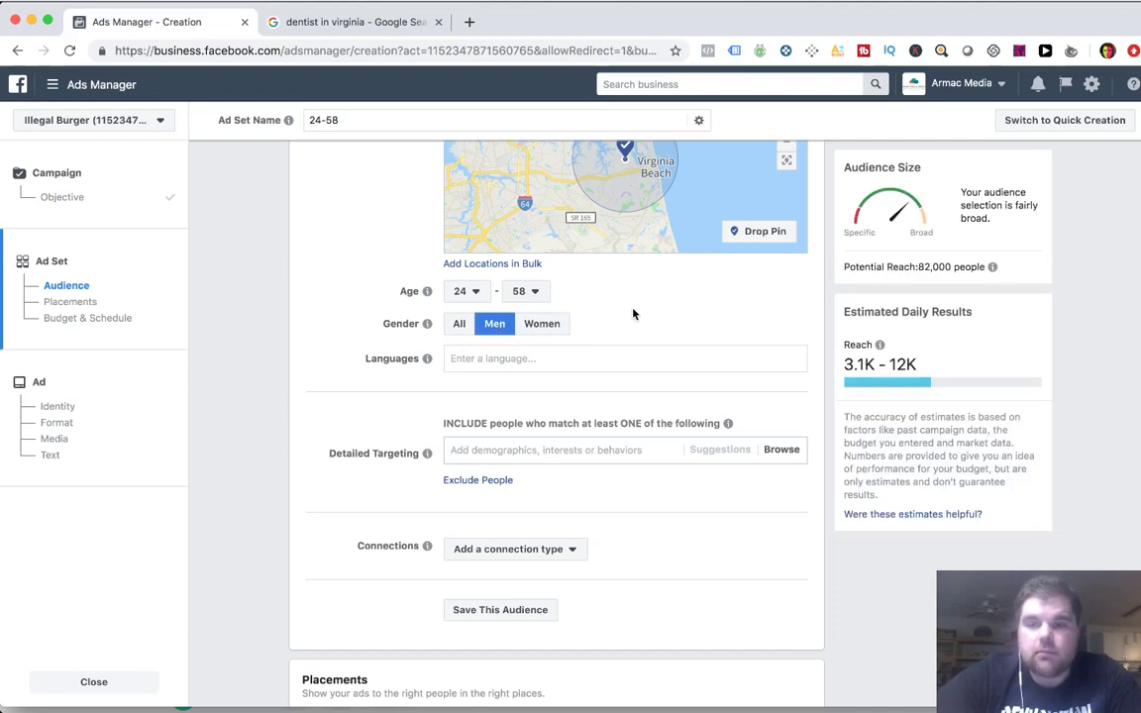
click(460, 326)
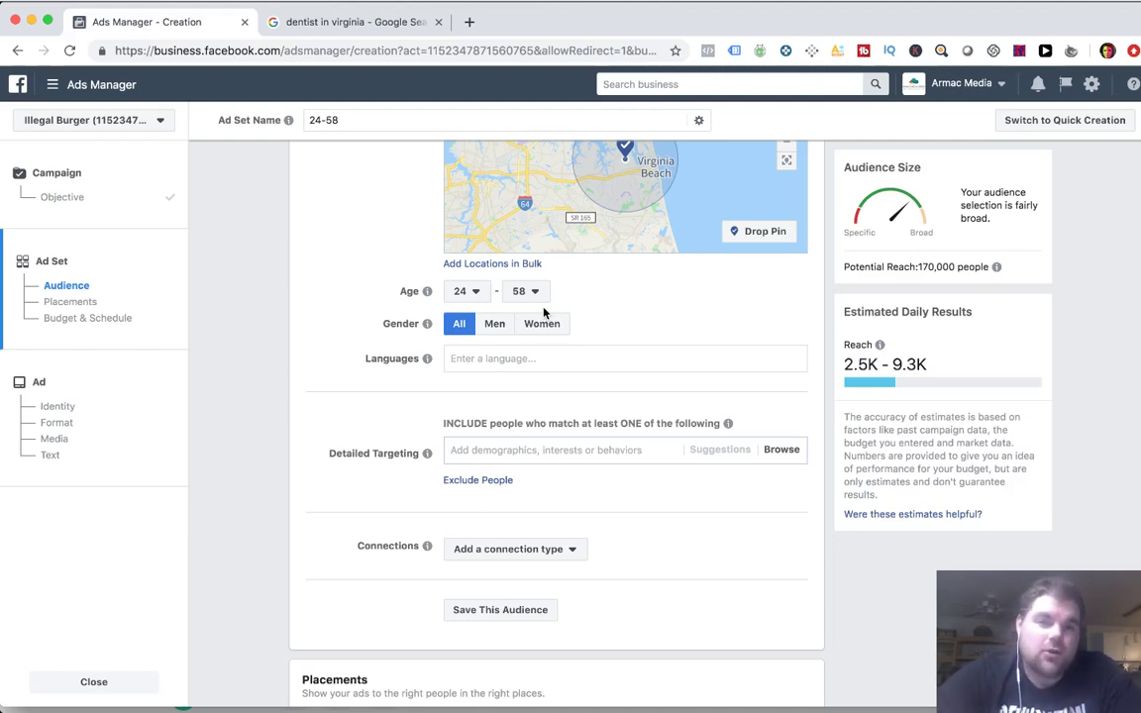
- Add the financial demographic "Household income: top 25%-50% of ZIP codes (US)" to the detailed targeting
click(781, 449)
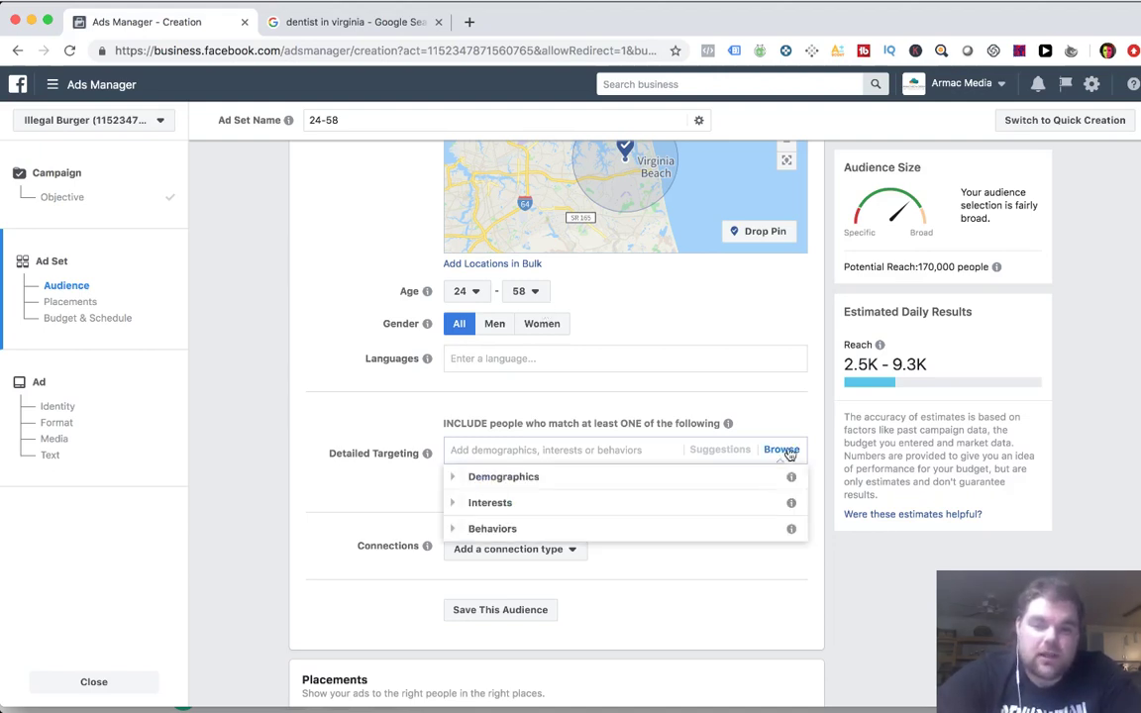
click(528, 479)
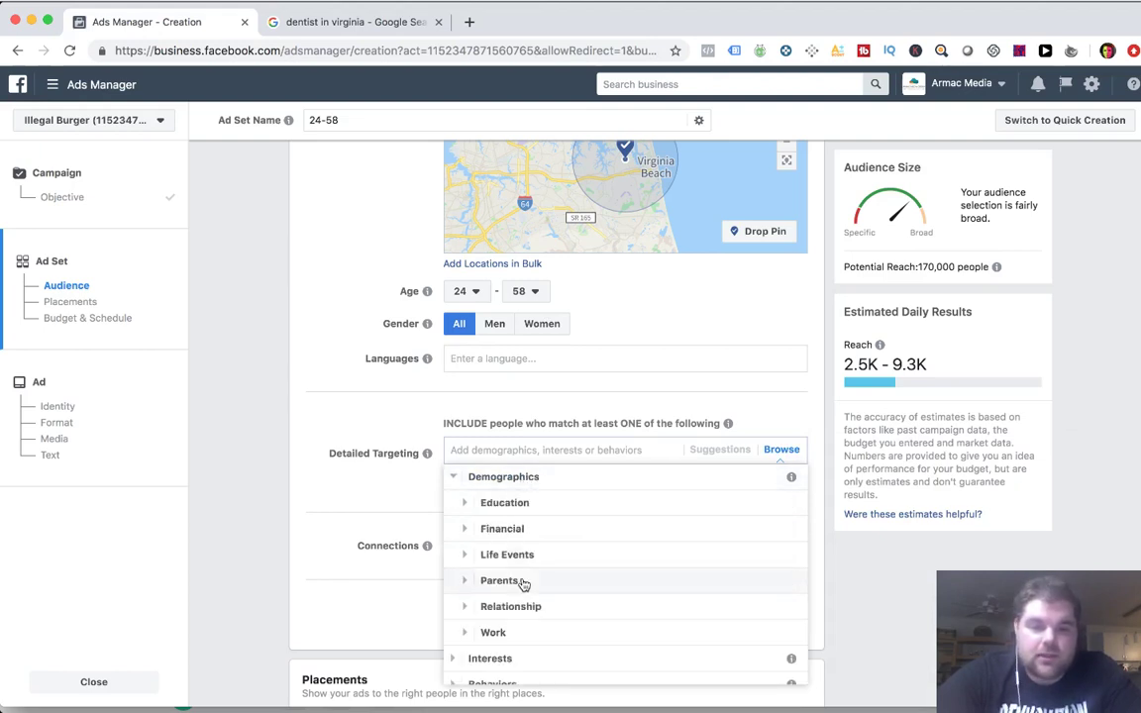
click(530, 530)
scroll(532, 525, down, 1)
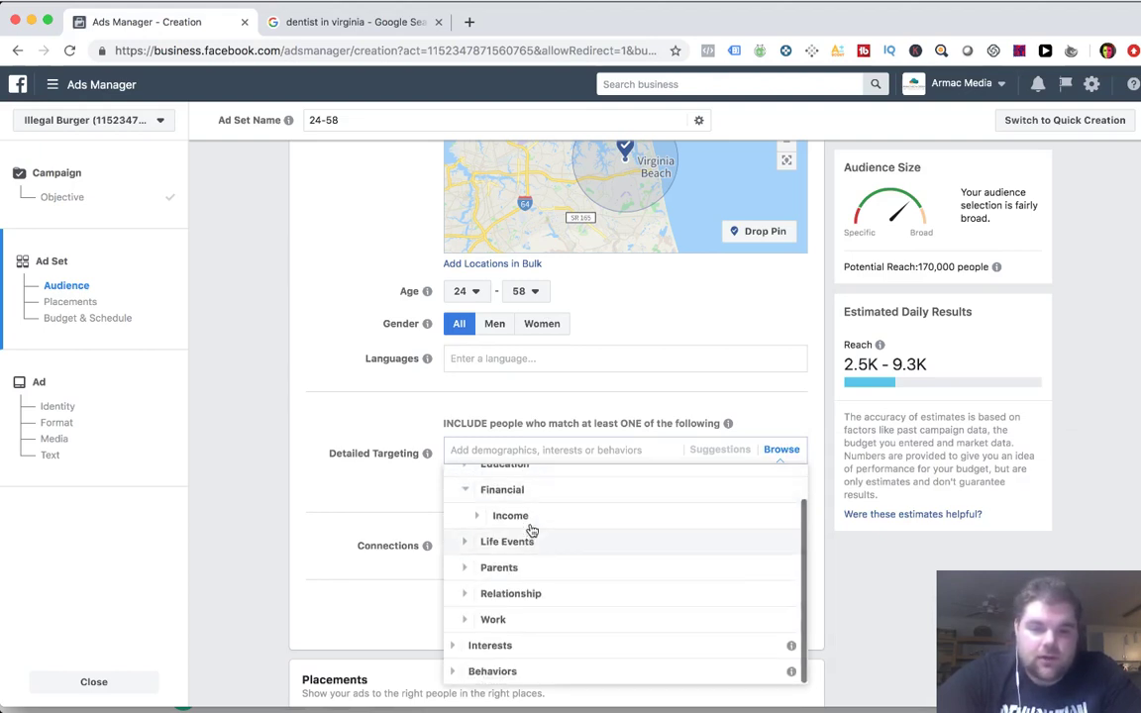
click(515, 516)
scroll(564, 594, down, 2)
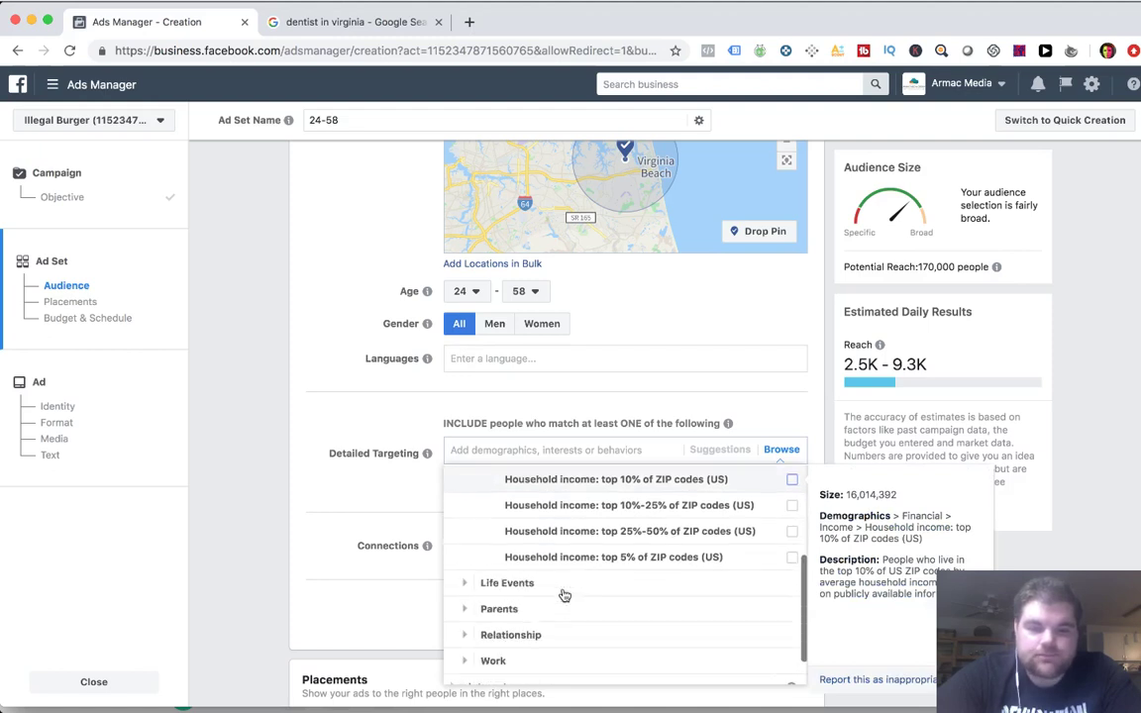
mouse_move(581, 532)
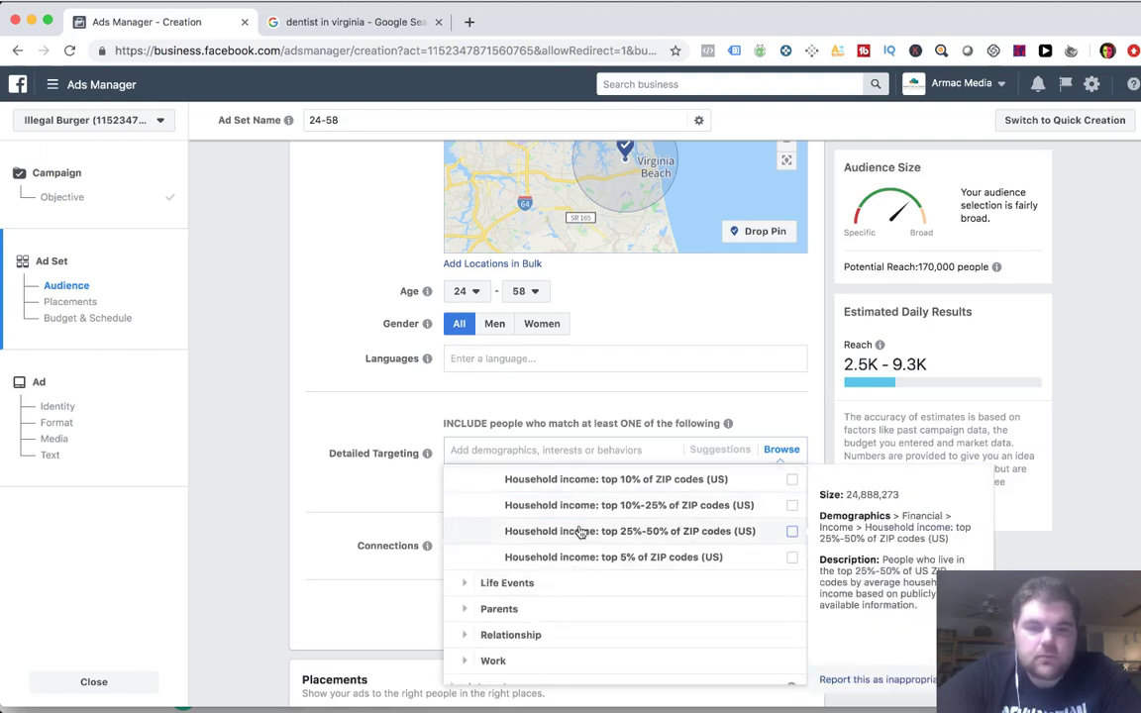
click(682, 533)
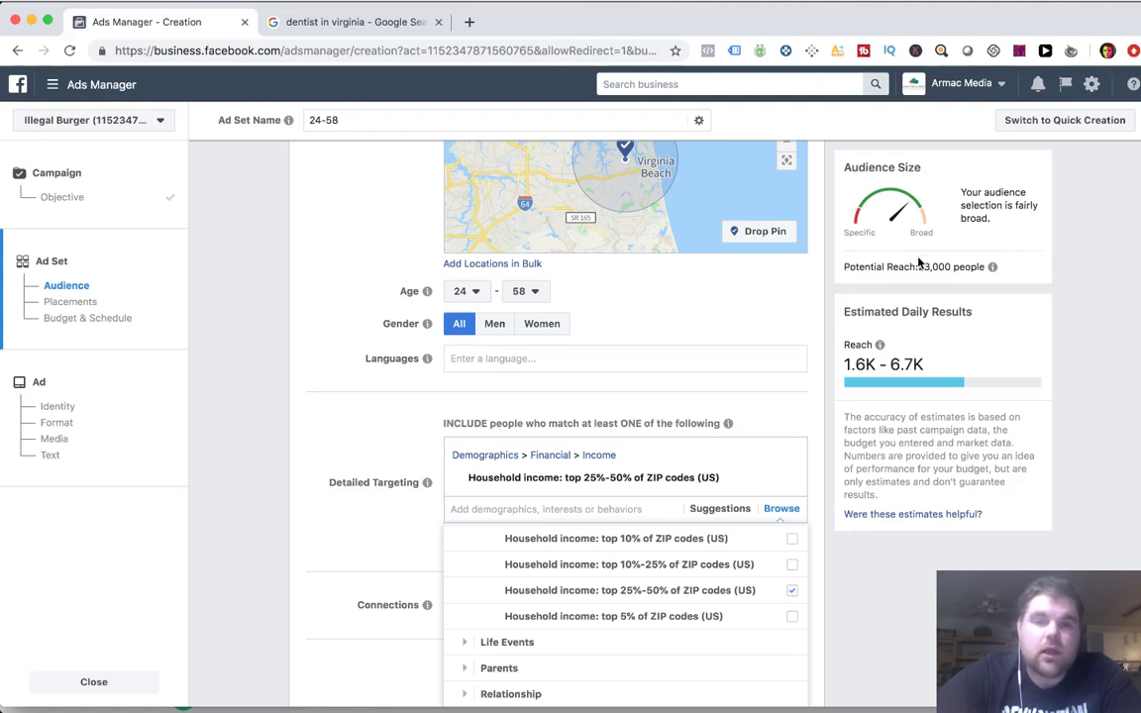
click(813, 318)
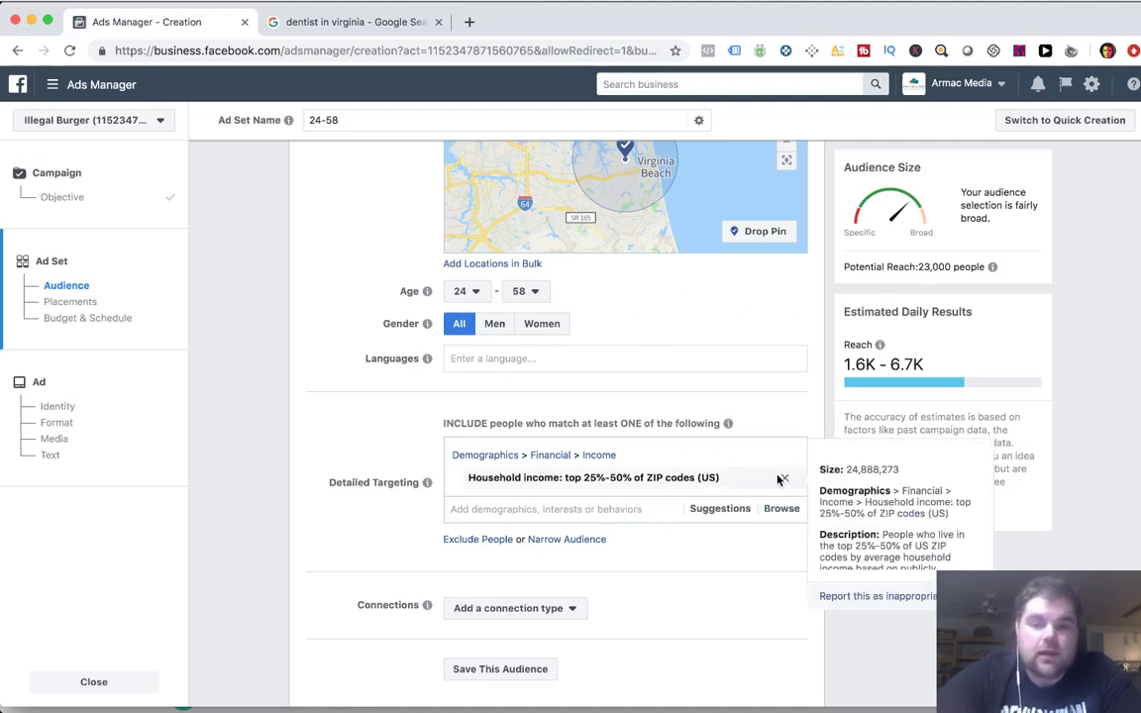
- Remove the household income criterion from the detailed targeting
click(784, 478)
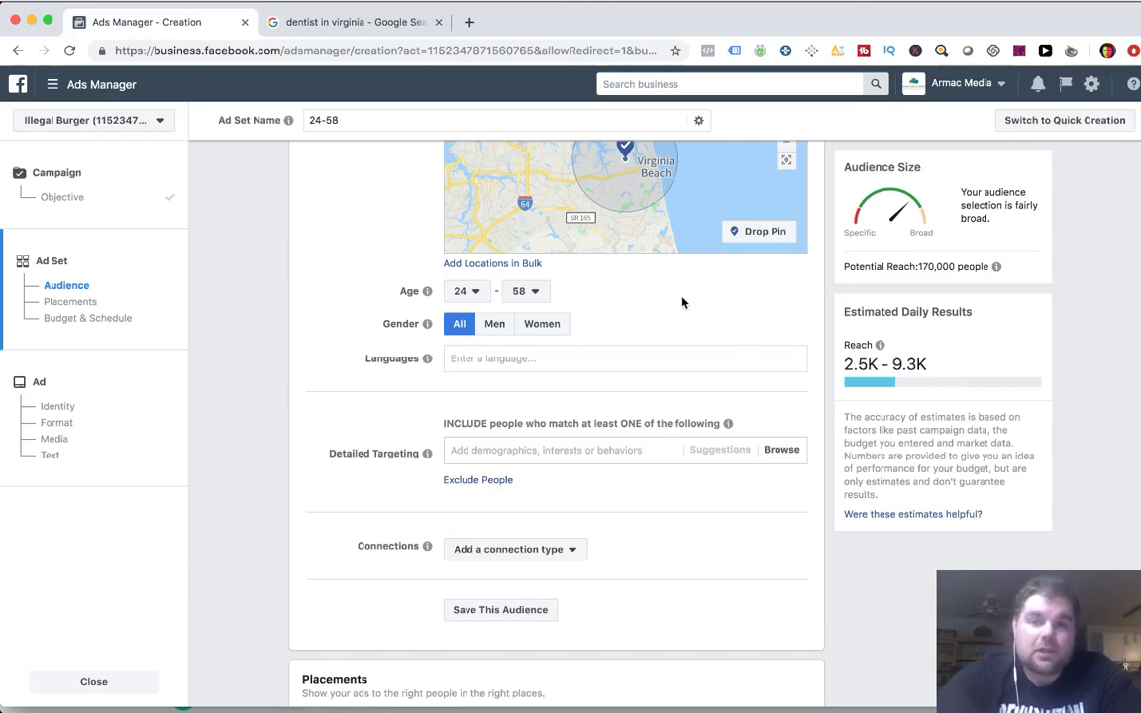
scroll(681, 302, up, 5)
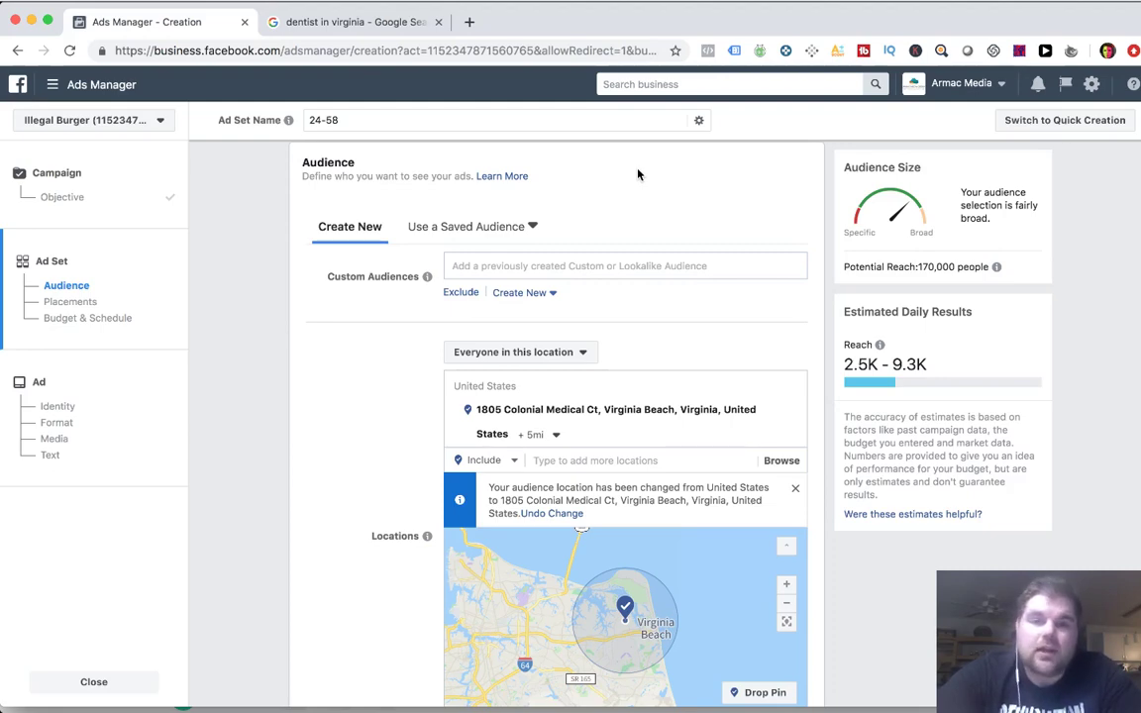
scroll(638, 174, down, 5)
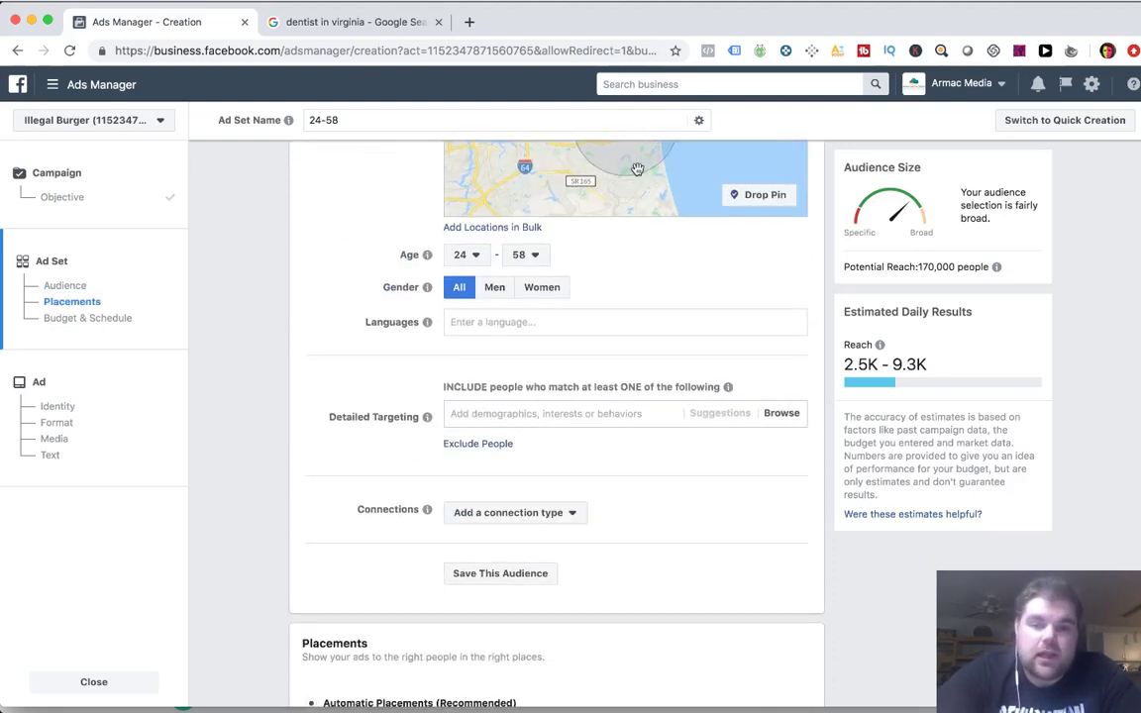
scroll(596, 284, up, 2)
scroll(596, 284, up, 1)
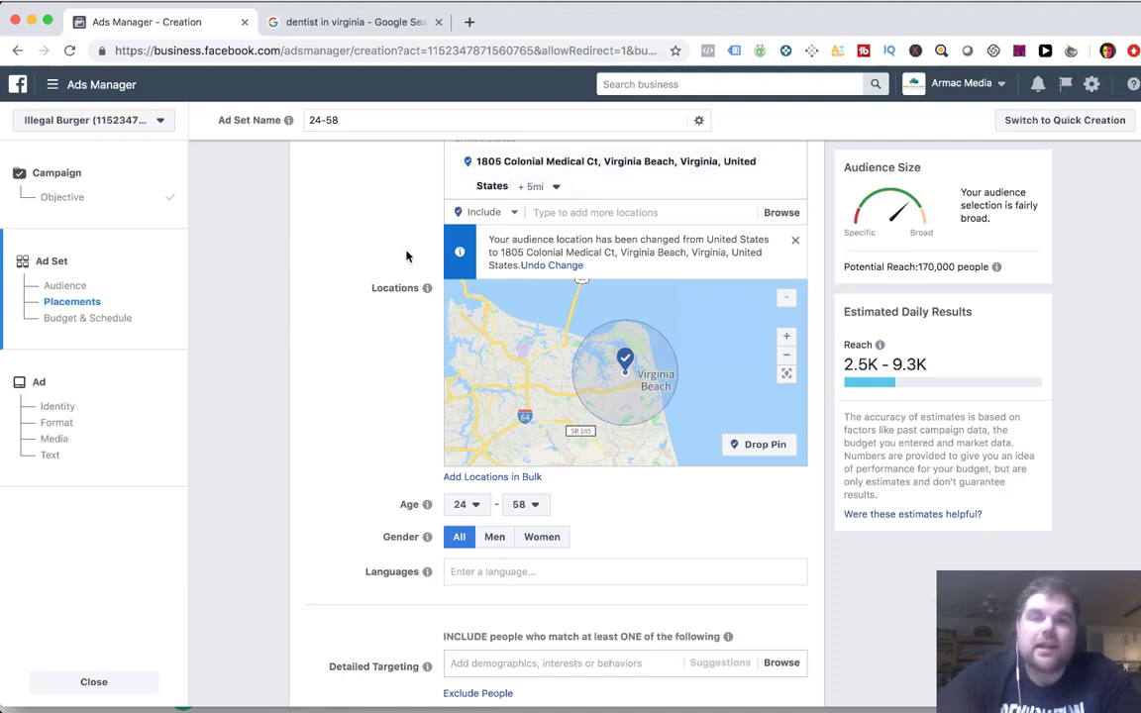
- Browse the interest categories in detailed targeting, examining the options under Family and relationships
scroll(406, 256, down, 4)
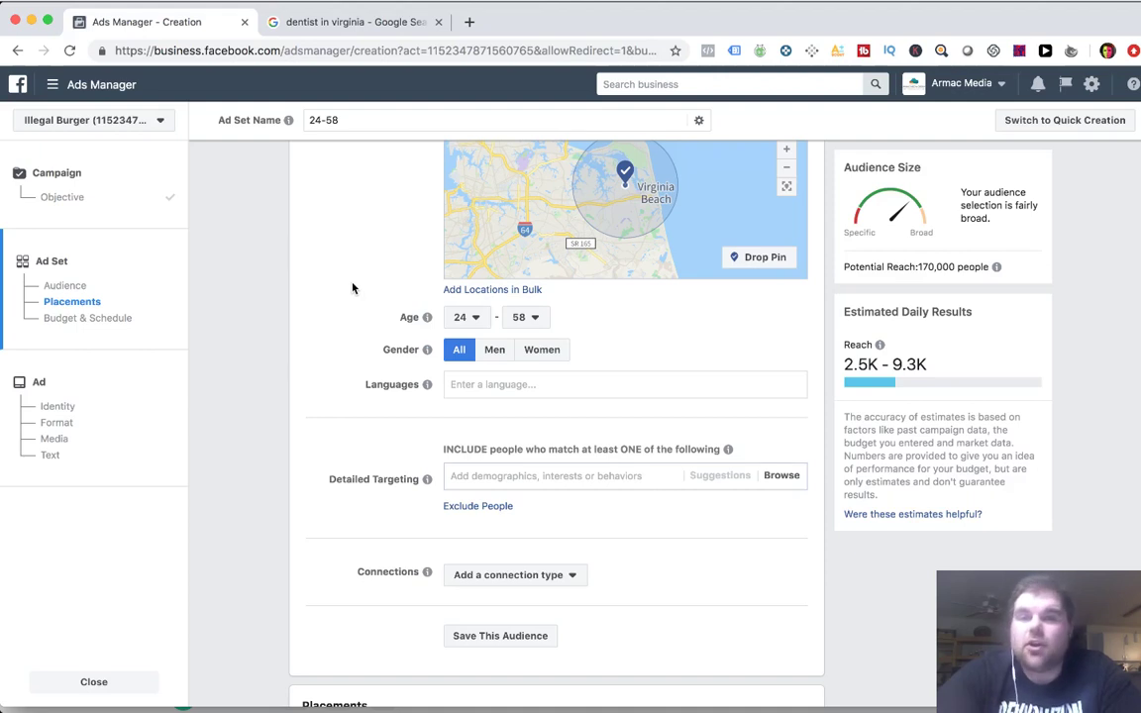
click(781, 476)
click(535, 531)
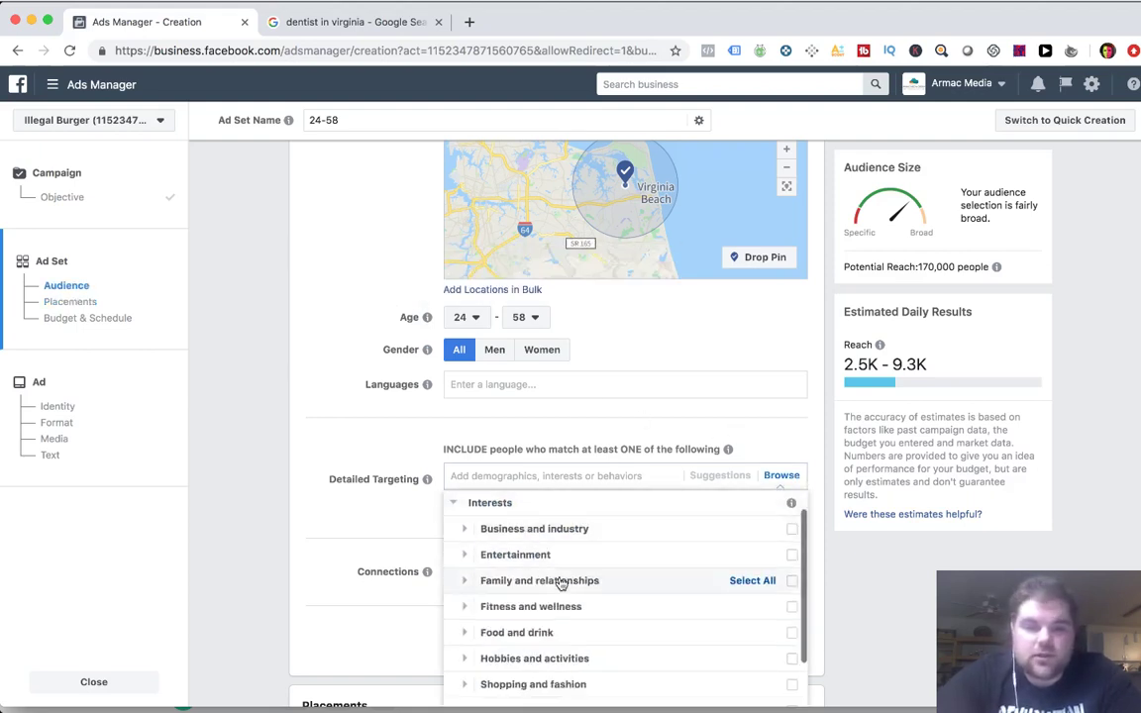
scroll(560, 581, down, 1)
click(560, 559)
scroll(557, 562, down, 1)
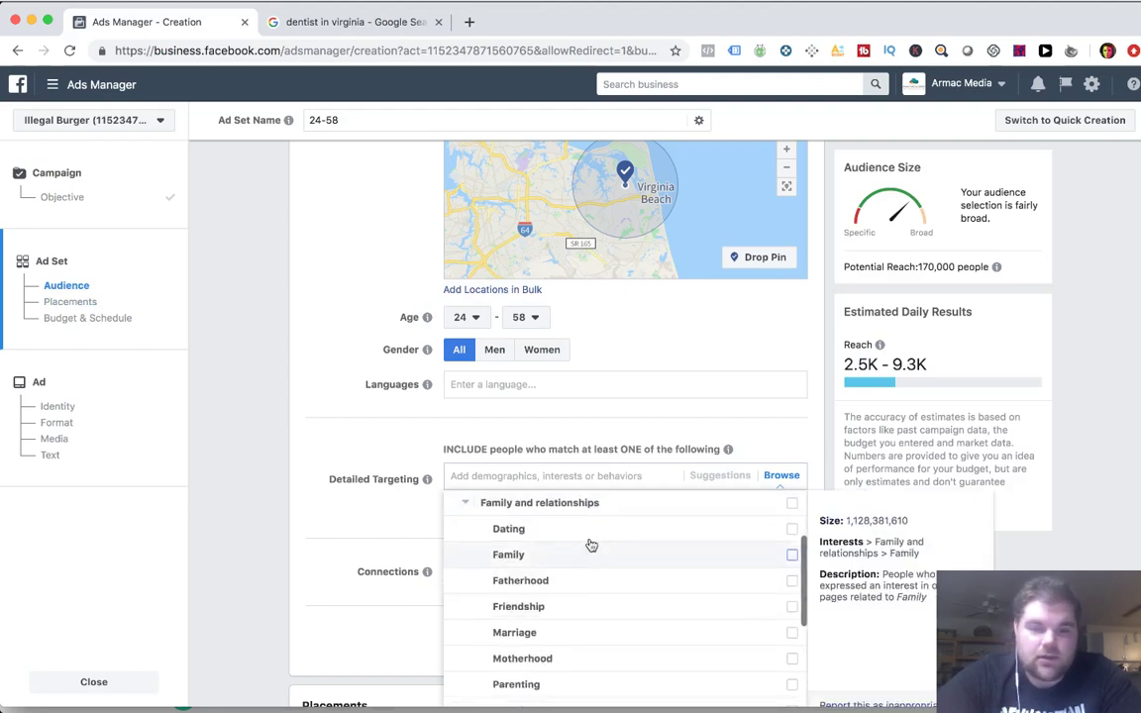
scroll(555, 564, down, 3)
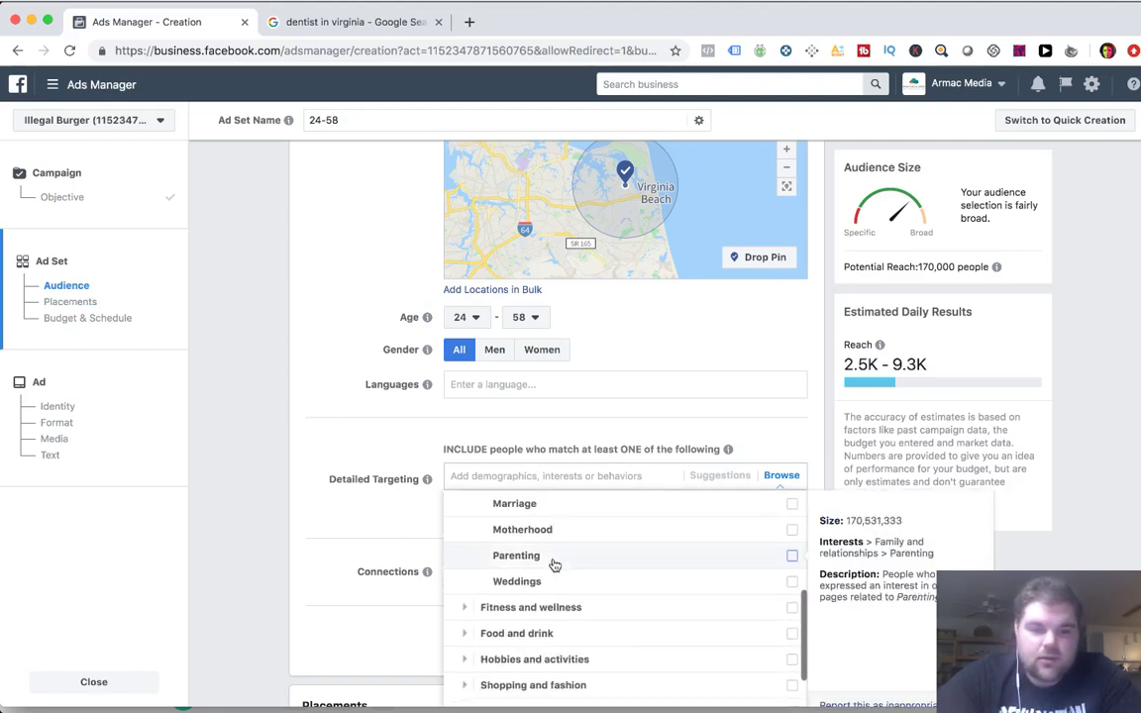
scroll(556, 566, up, 2)
scroll(563, 554, up, 1)
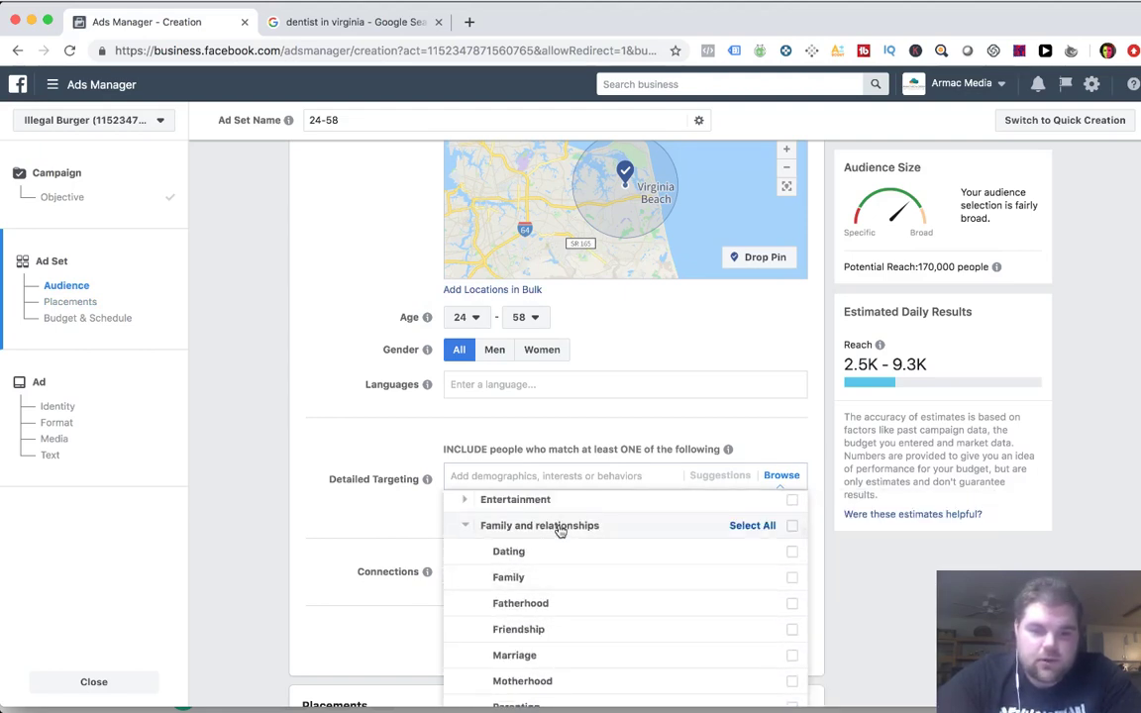
scroll(561, 540, down, 1)
scroll(557, 549, down, 2)
scroll(556, 539, up, 4)
click(555, 530)
scroll(545, 639, down, 2)
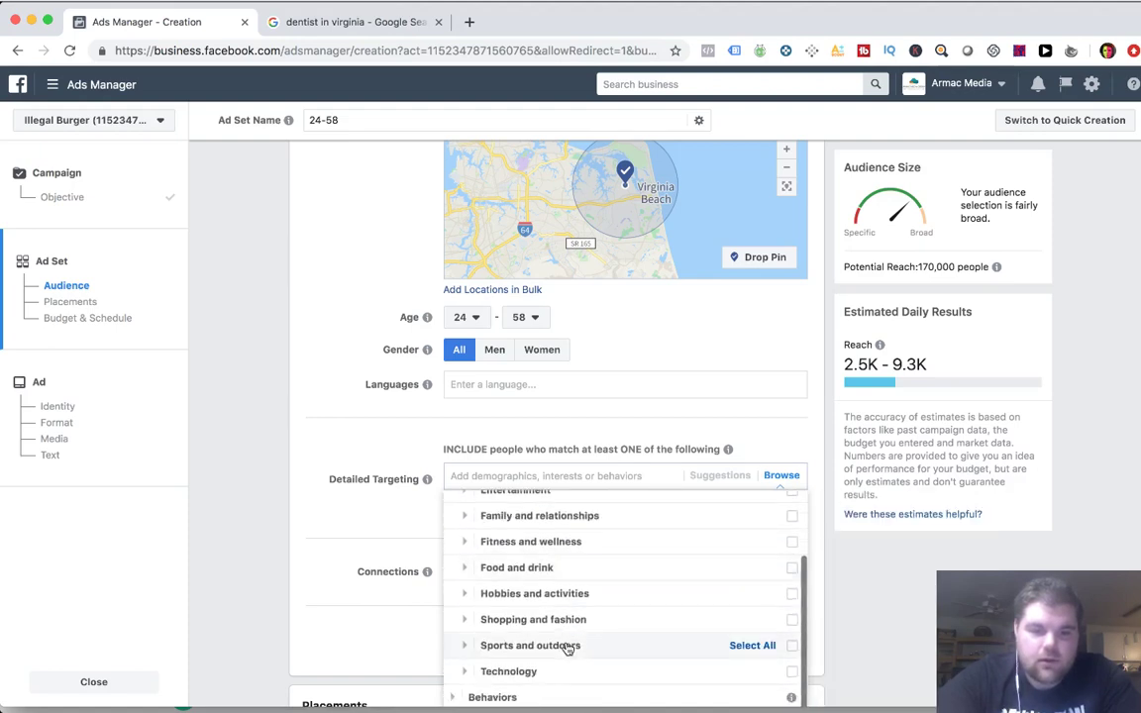
scroll(571, 606, down, 1)
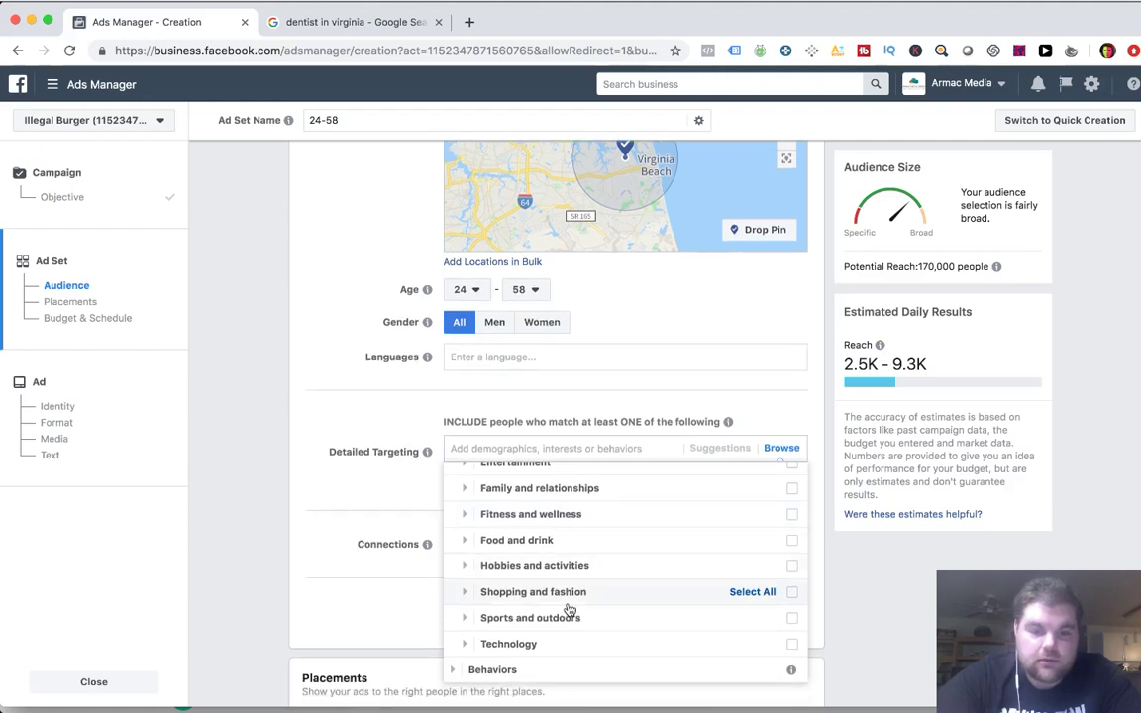
- Look through the Behaviors categories available for detailed targeting
click(555, 671)
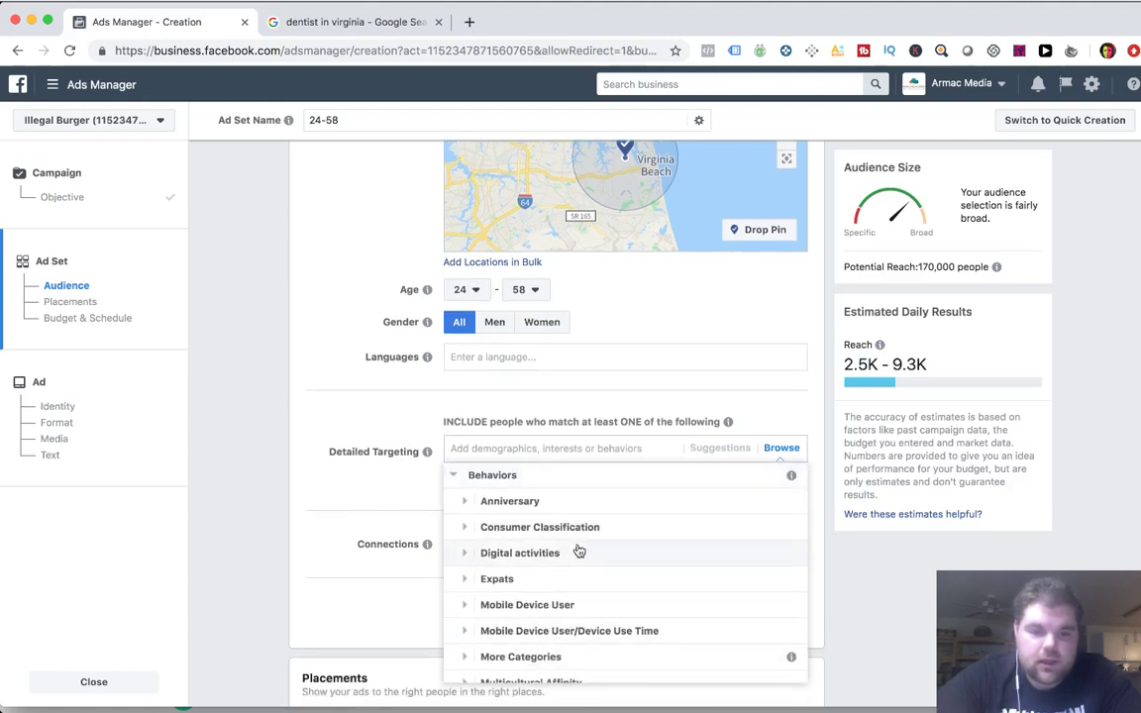
scroll(580, 551, down, 3)
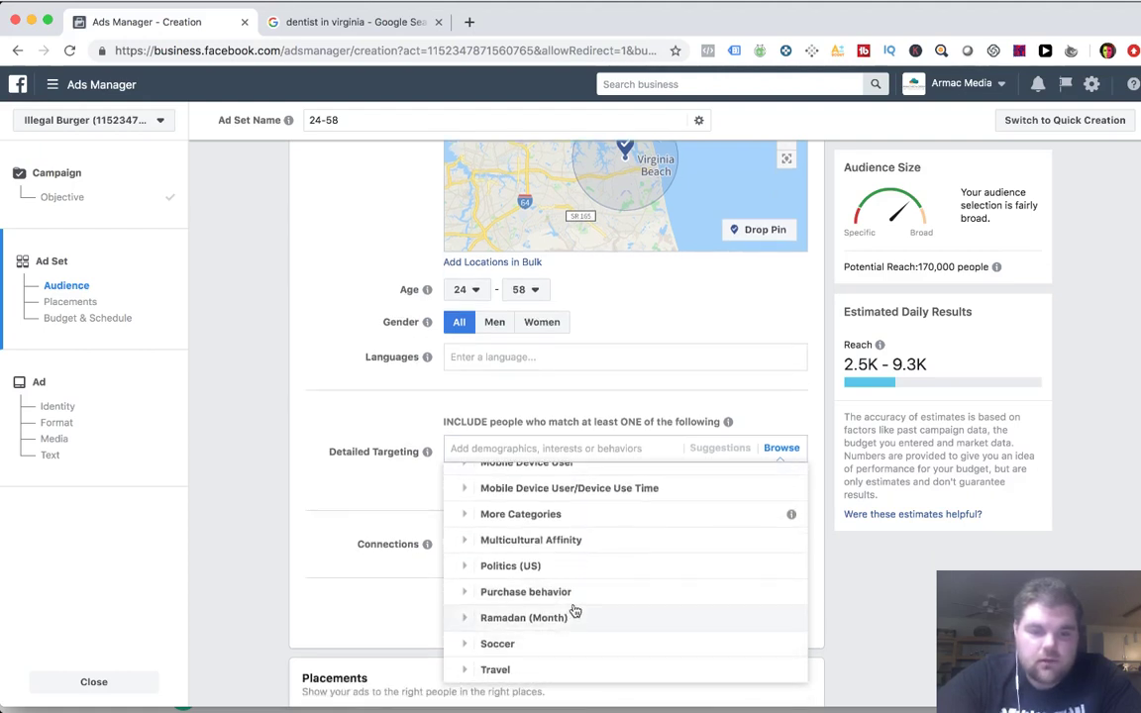
scroll(575, 612, up, 5)
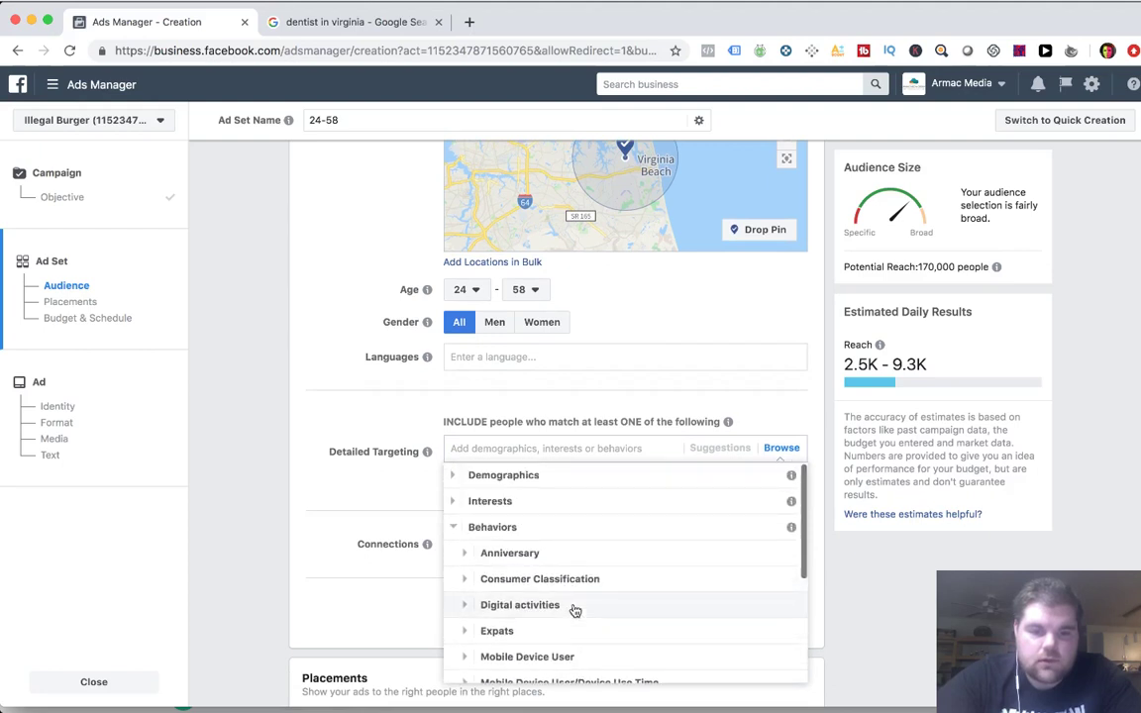
click(543, 529)
- Review the Life Events options under the Demographics targeting categories, and close the list
click(532, 477)
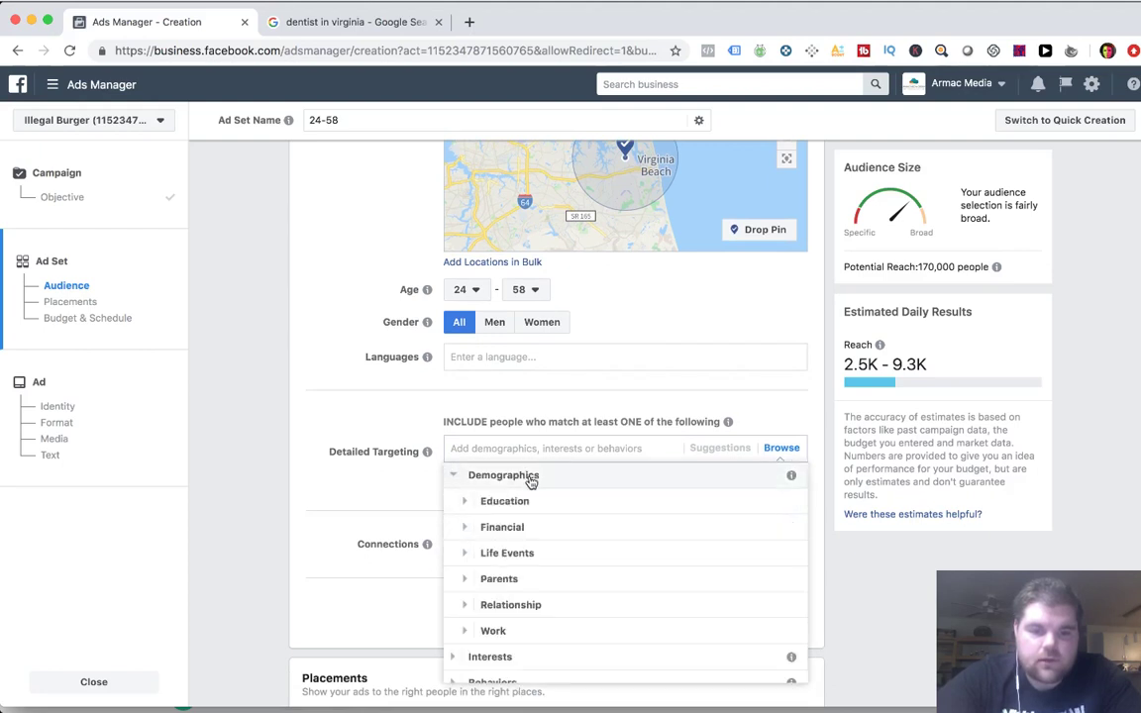
click(532, 556)
scroll(544, 613, down, 3)
scroll(543, 613, down, 3)
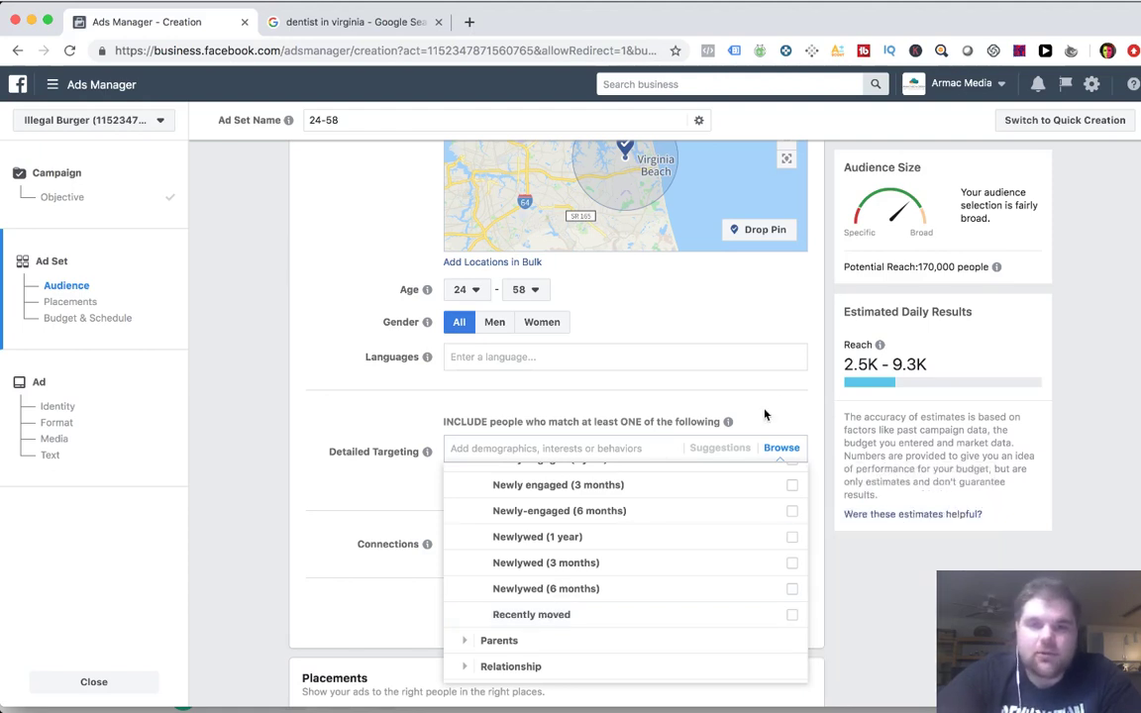
click(816, 408)
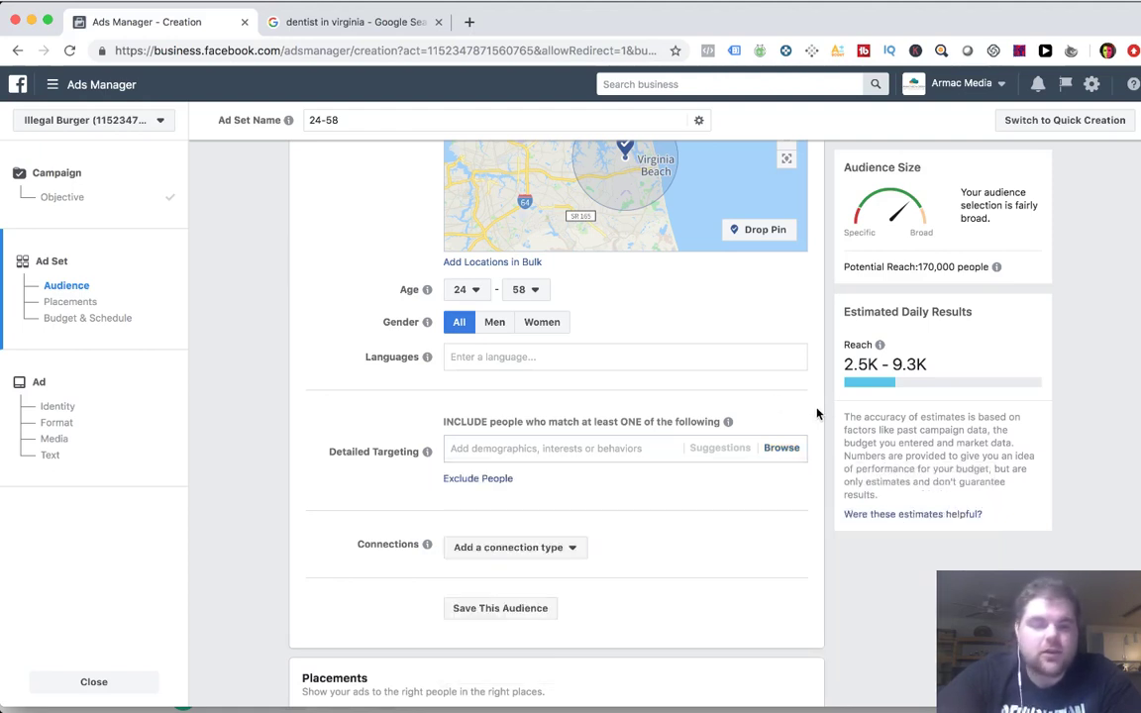
- Add the Life Events demographic "Recently moved" to the detailed targeting
click(779, 447)
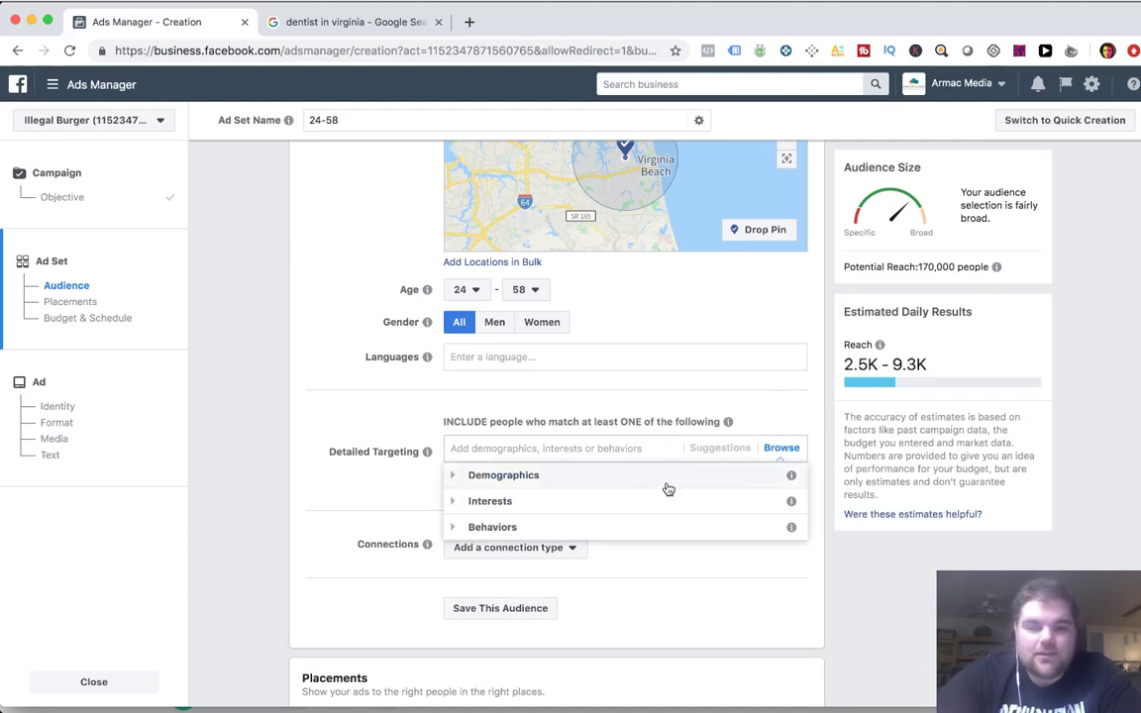
click(651, 479)
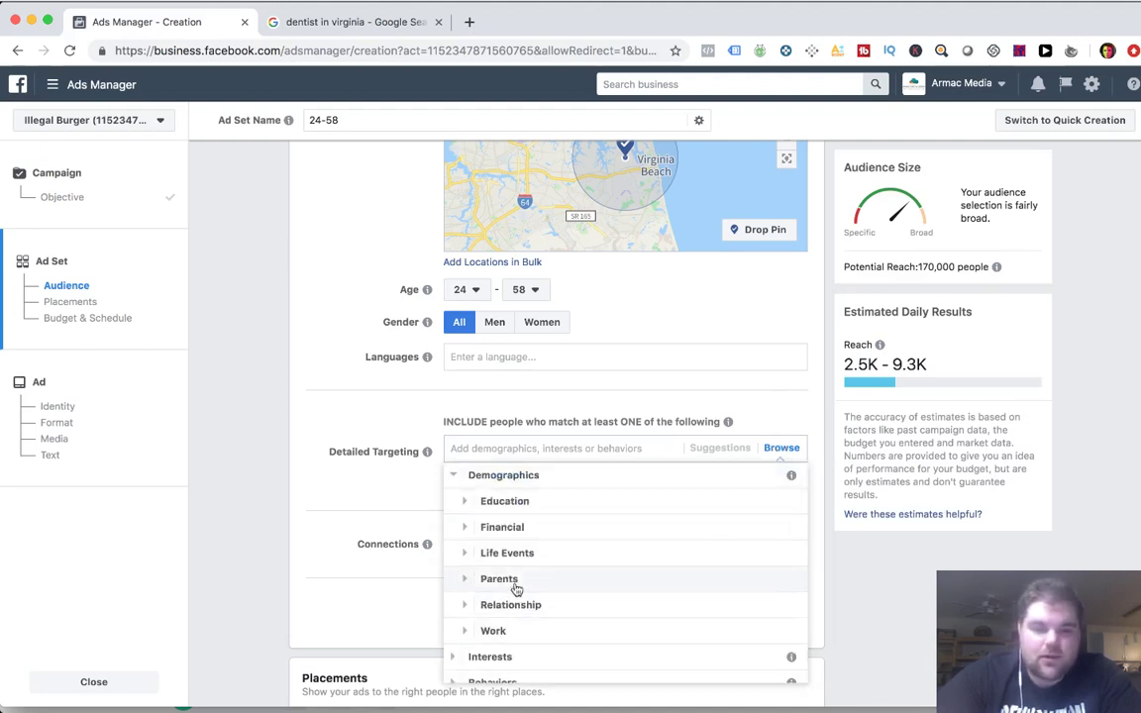
click(507, 553)
scroll(509, 601, down, 5)
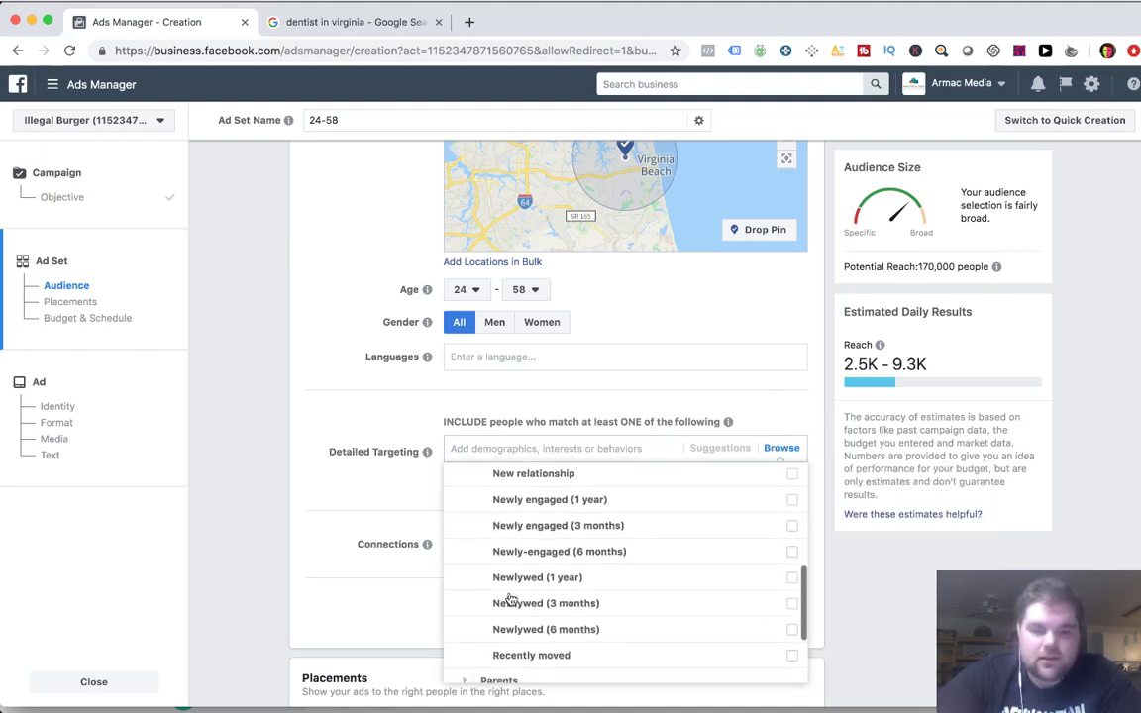
scroll(526, 634, up, 1)
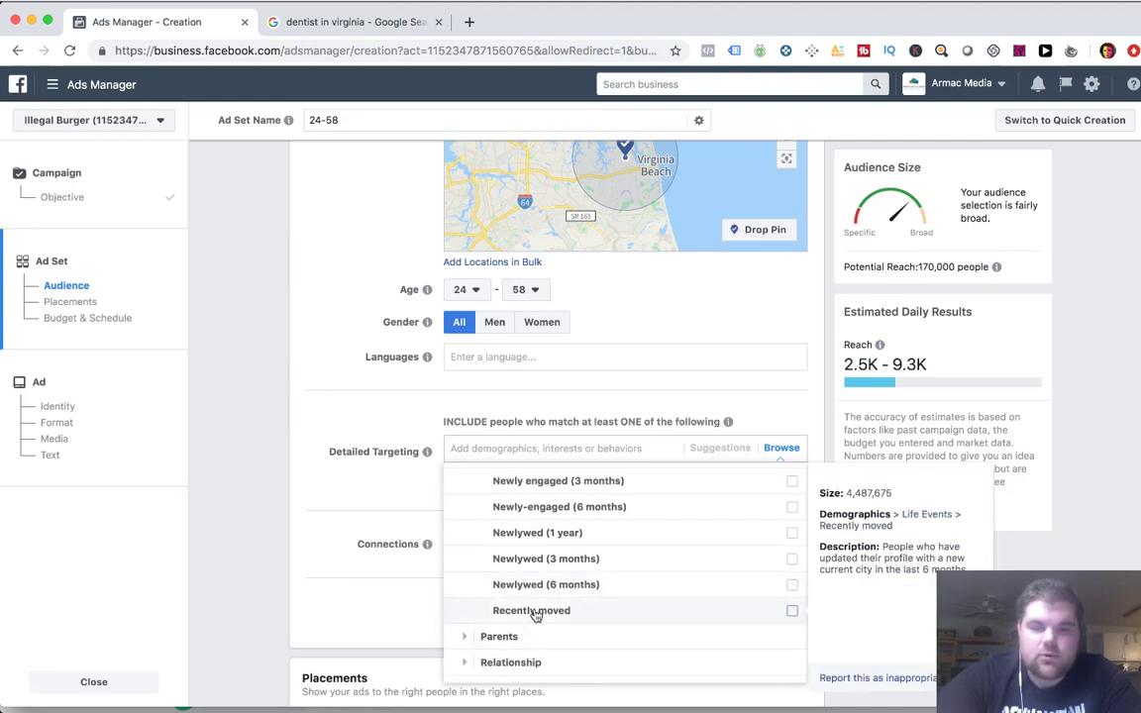
click(535, 612)
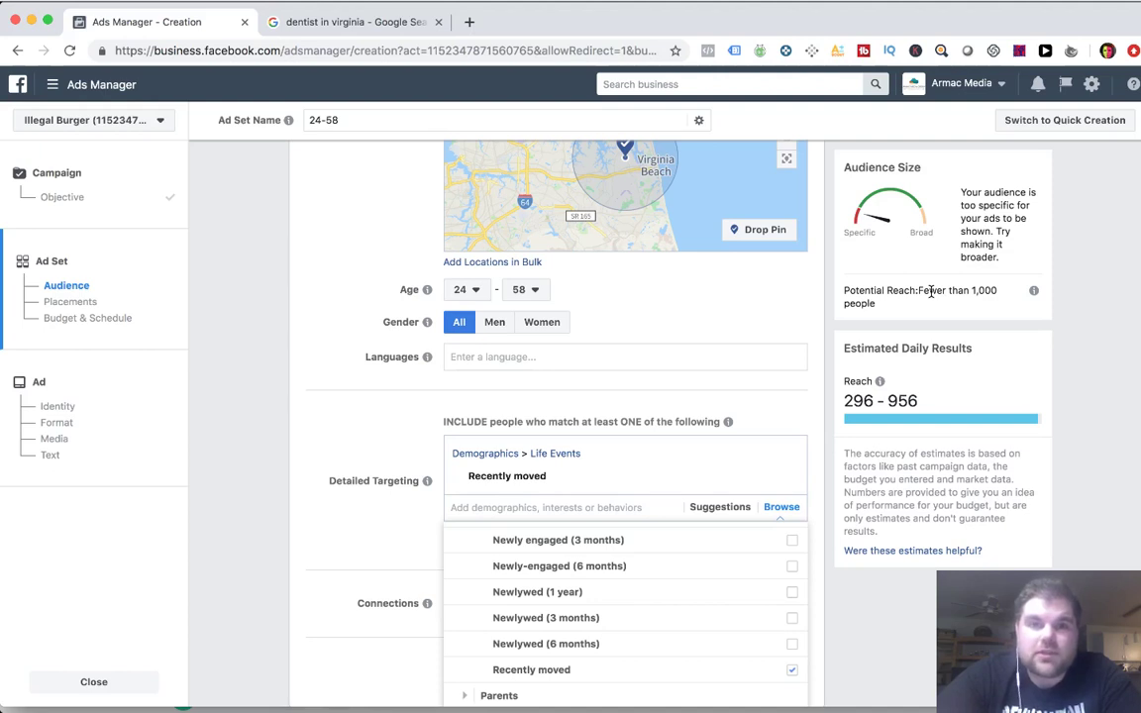
- Examine the targeted radius around the Virginia Beach office and its surrounding area on the location map
scroll(718, 247, up, 2)
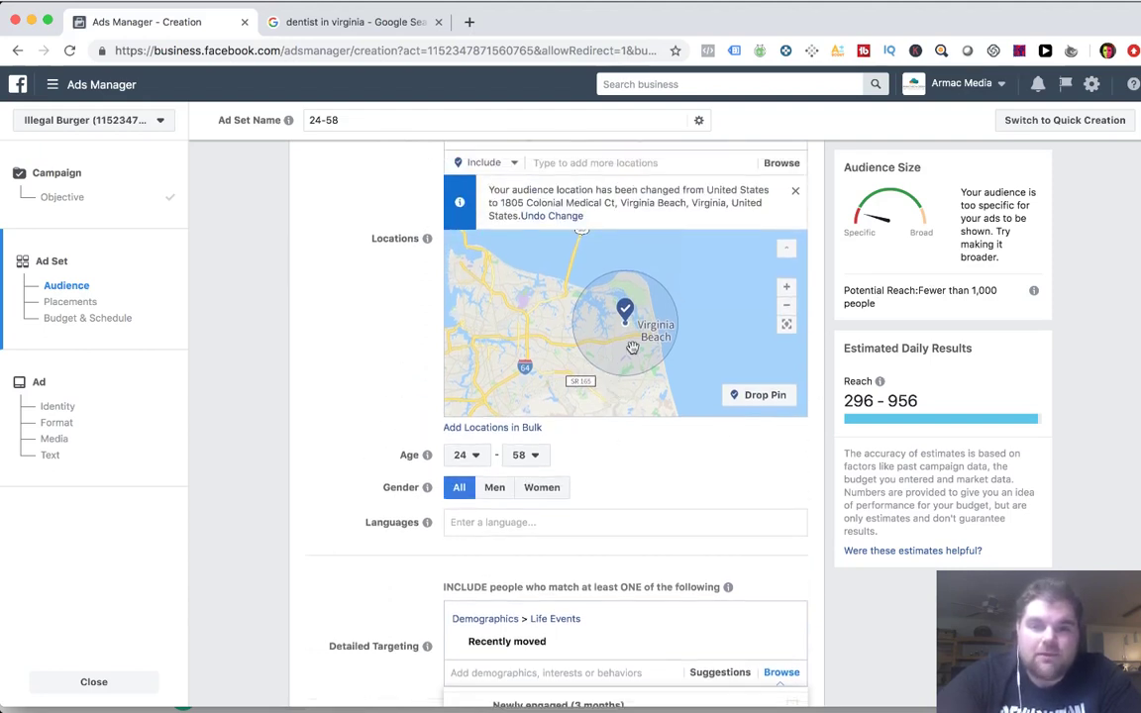
scroll(624, 309, up, 1)
scroll(636, 297, down, 2)
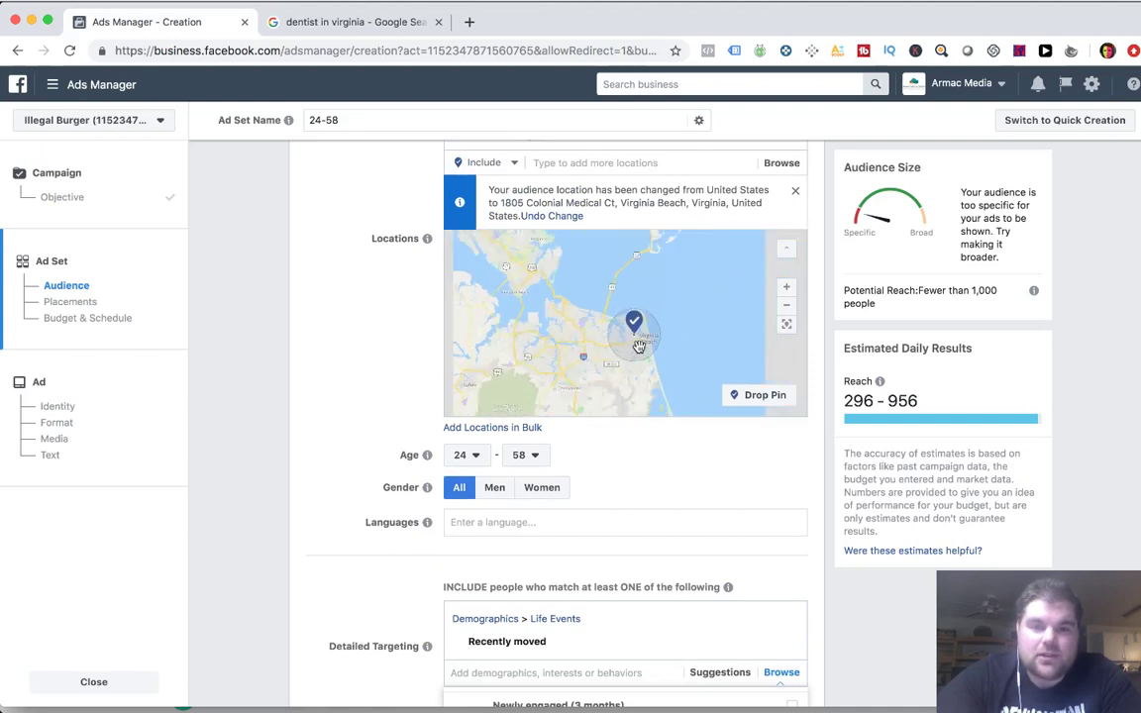
scroll(645, 314, down, 1)
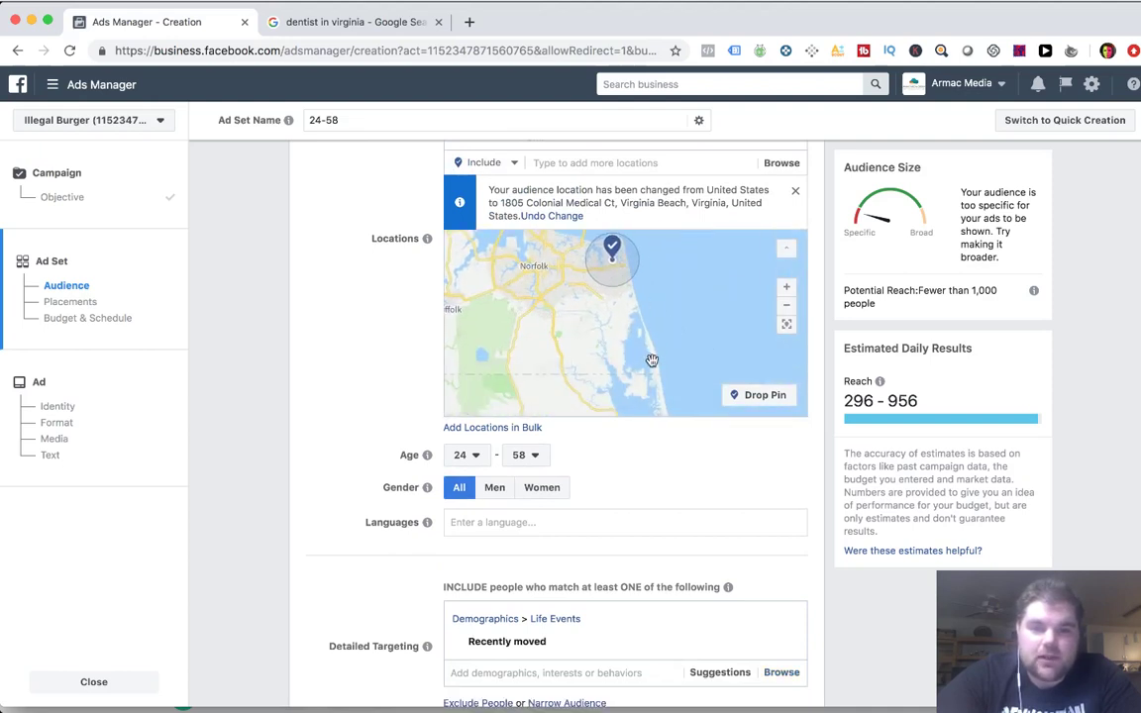
scroll(643, 317, up, 2)
scroll(644, 320, down, 2)
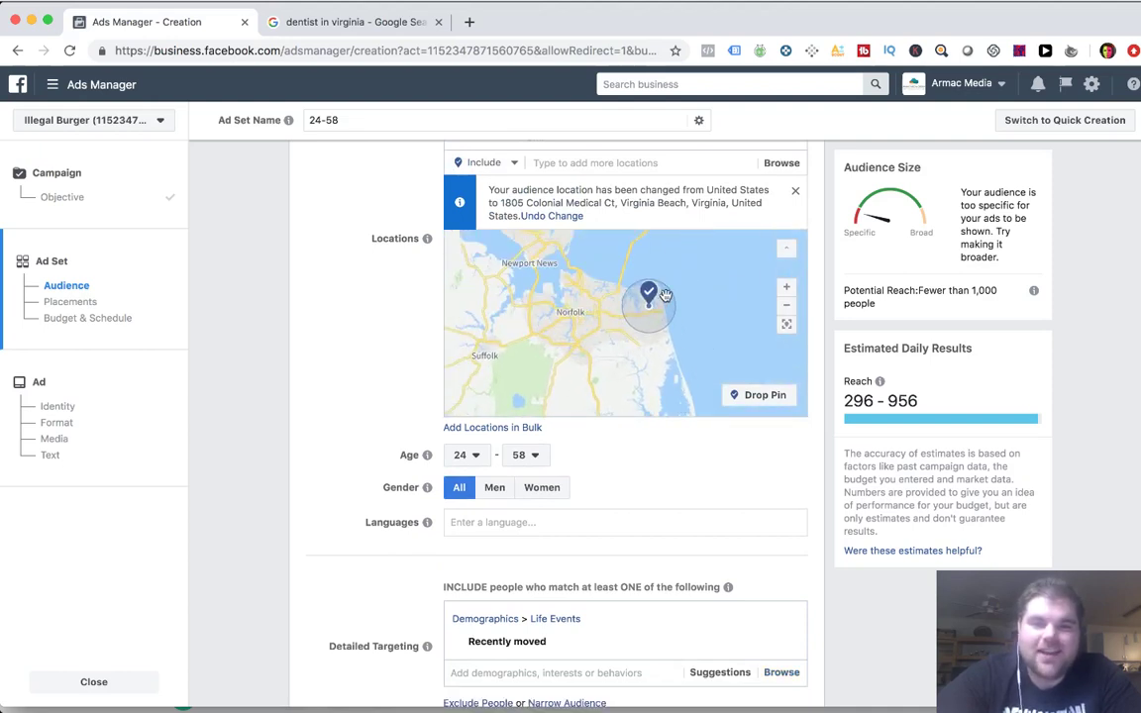
scroll(797, 300, up, 1)
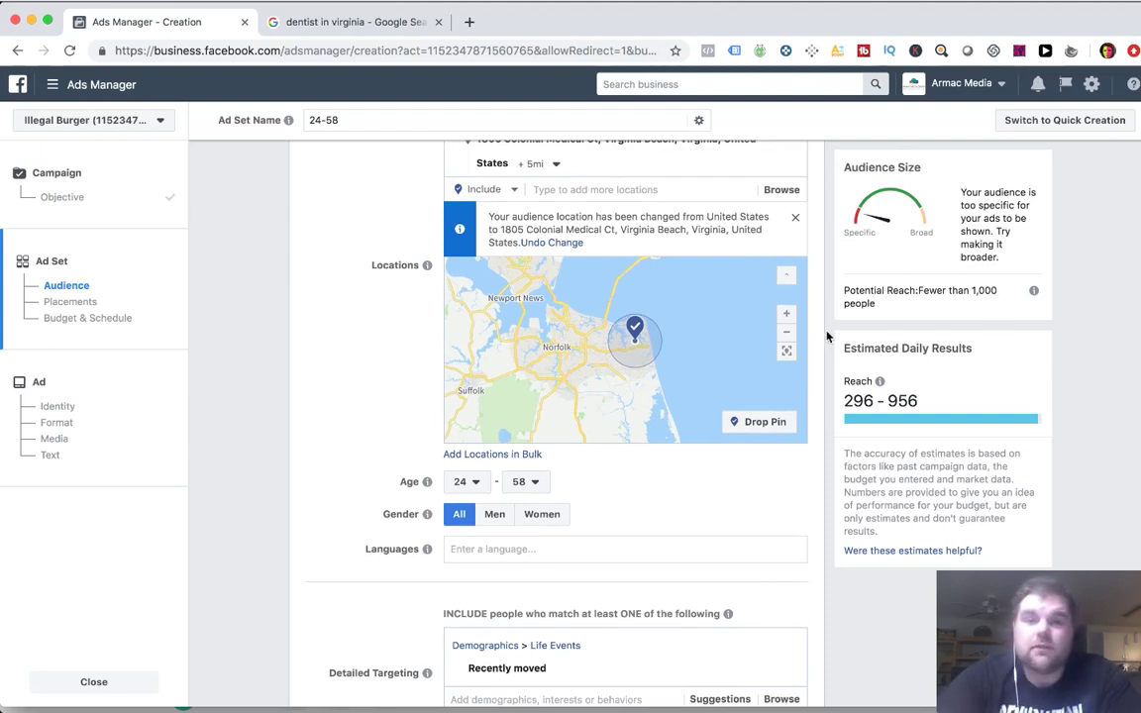
- Remove the "Recently moved" criterion from the detailed targeting
scroll(713, 484, down, 4)
mouse_move(725, 489)
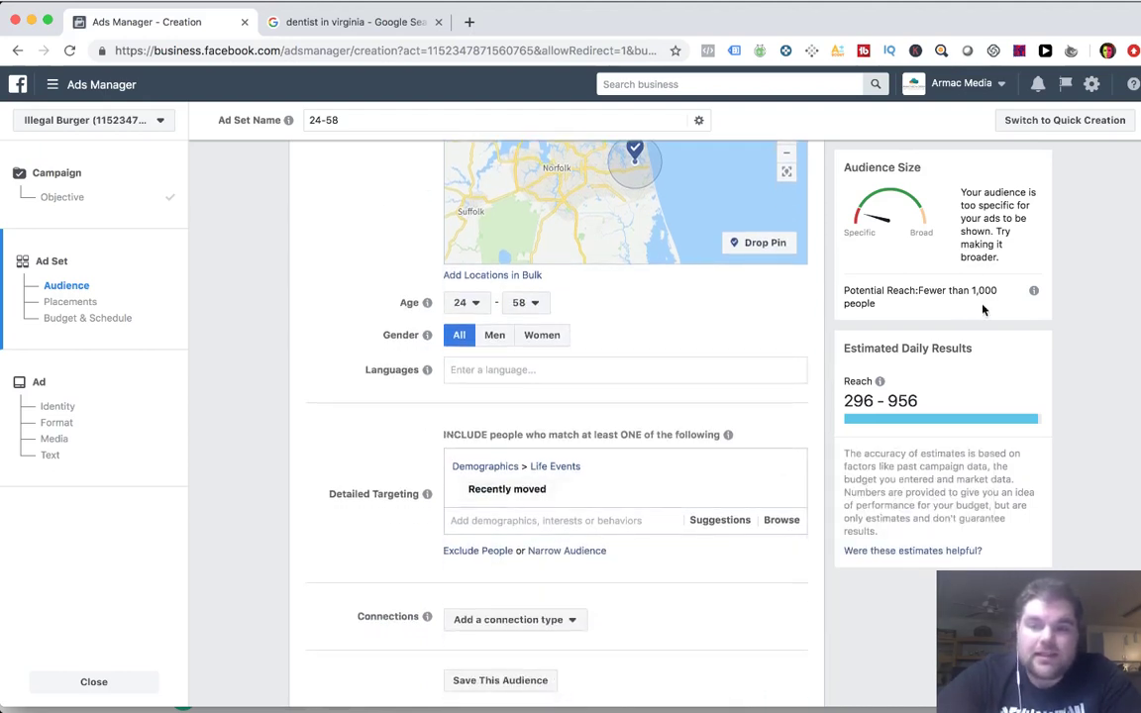
mouse_move(785, 492)
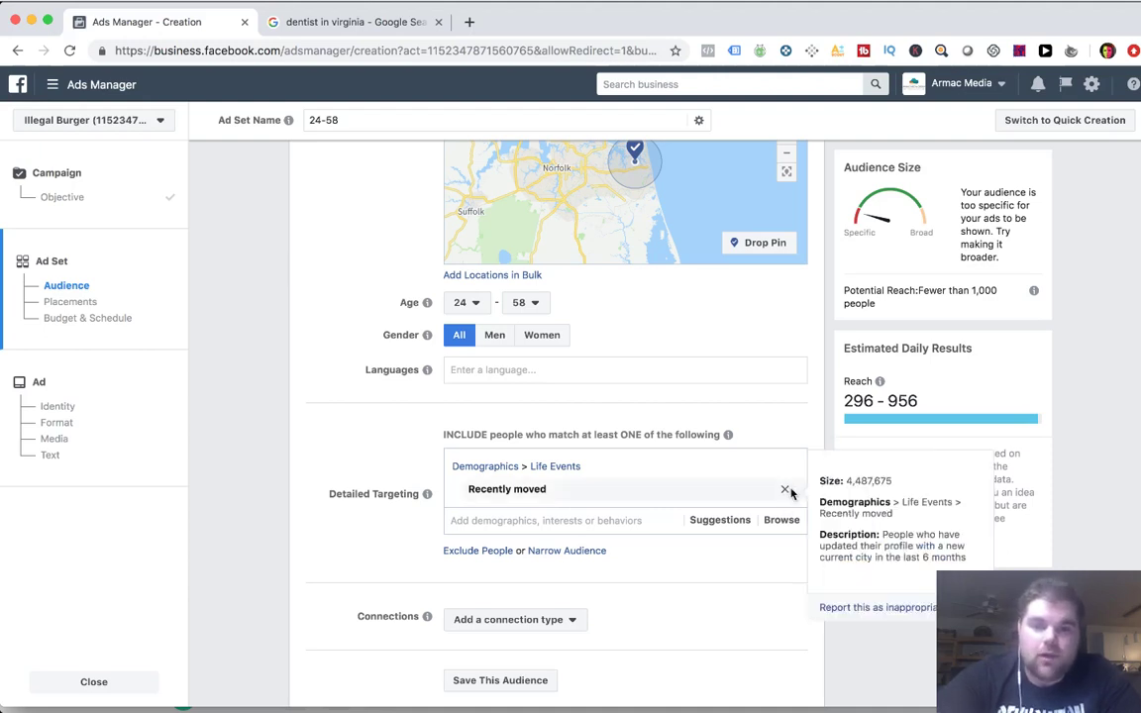
click(785, 491)
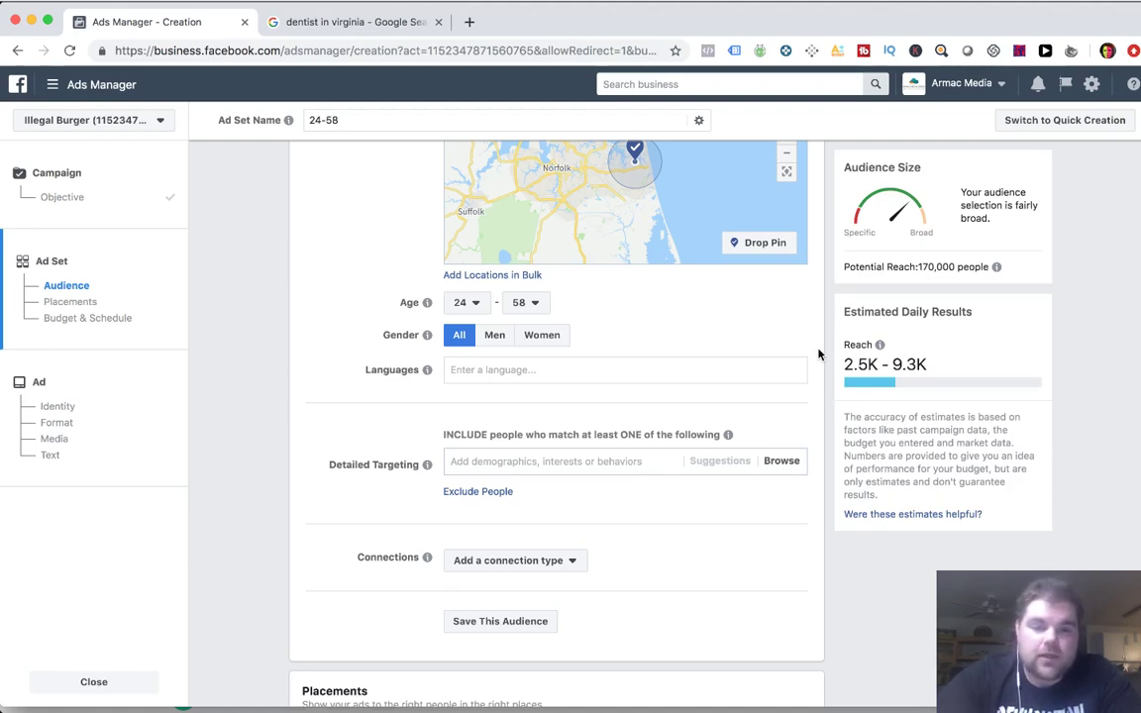
- Switch the ad set to Edit Placements and review the placements offered for Facebook, Instagram, Audience Network and Messenger
scroll(818, 353, down, 1)
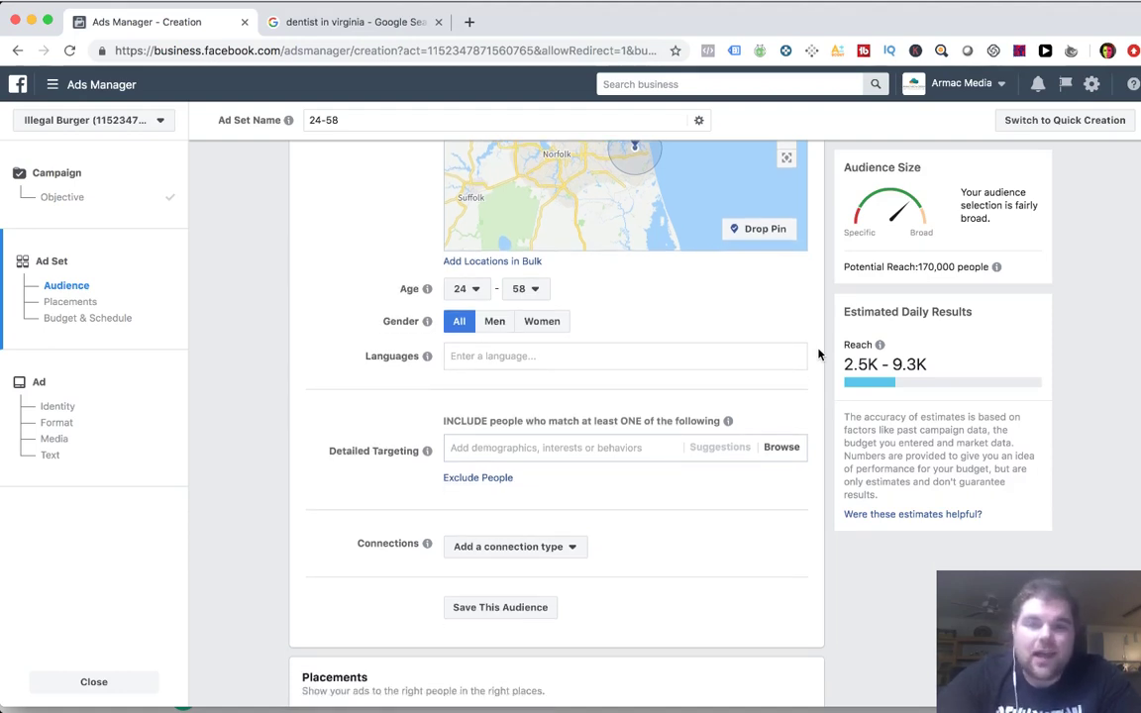
scroll(818, 354, down, 5)
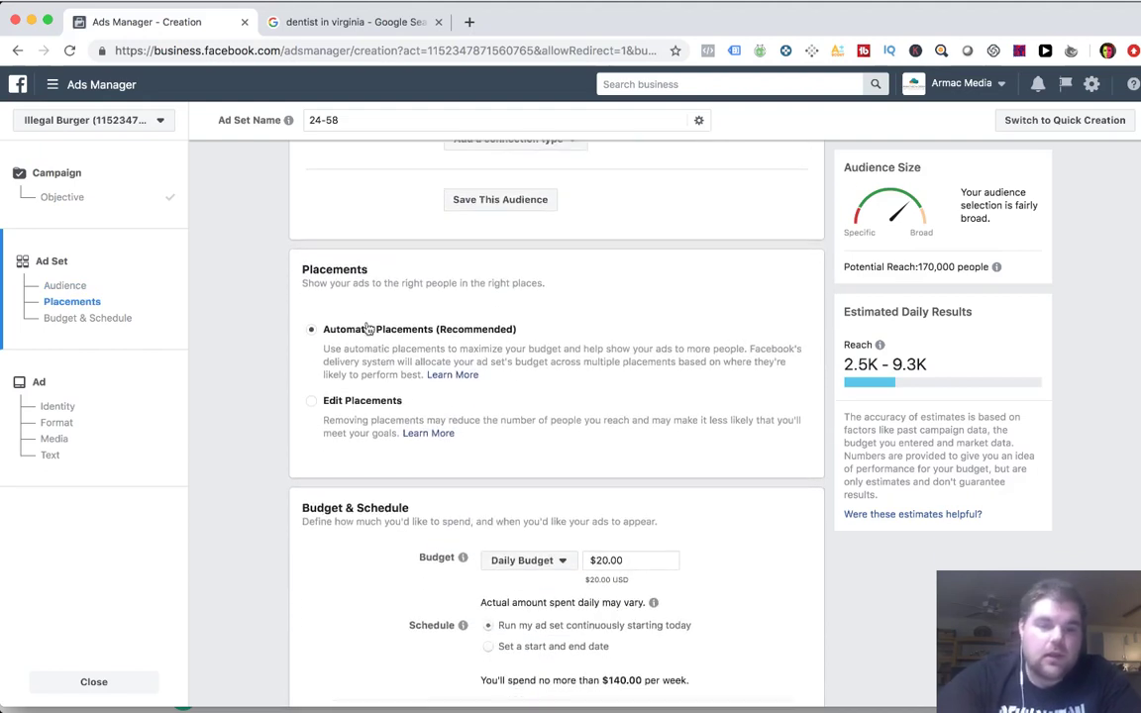
click(311, 400)
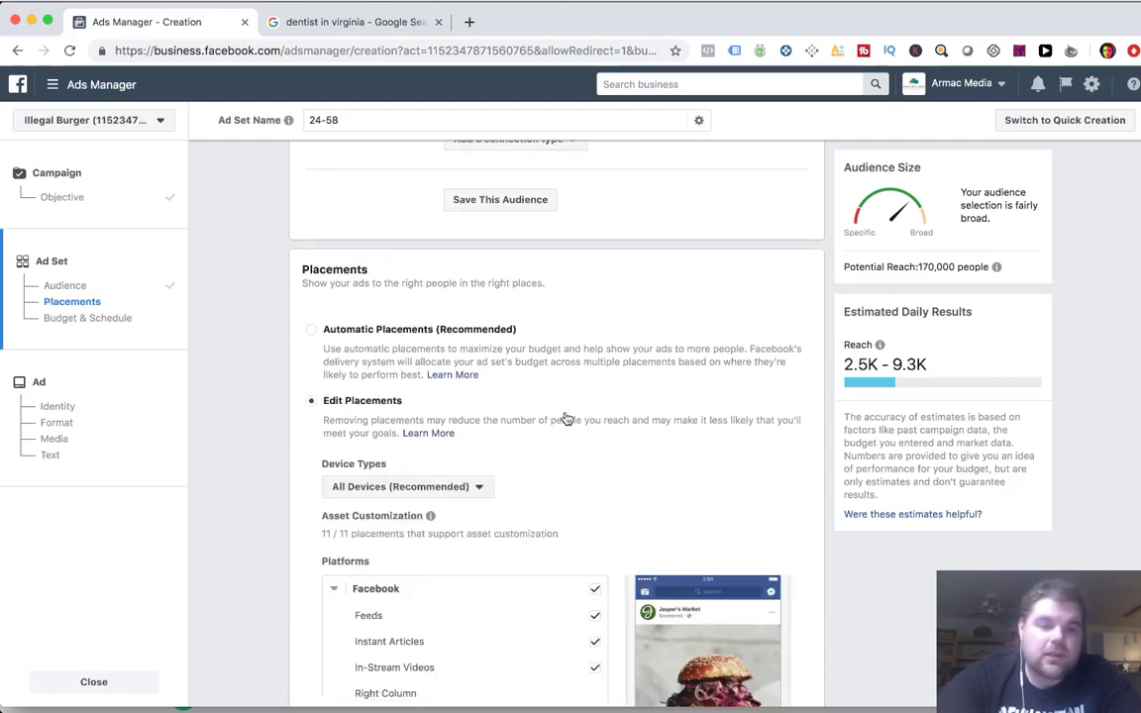
scroll(631, 370, down, 2)
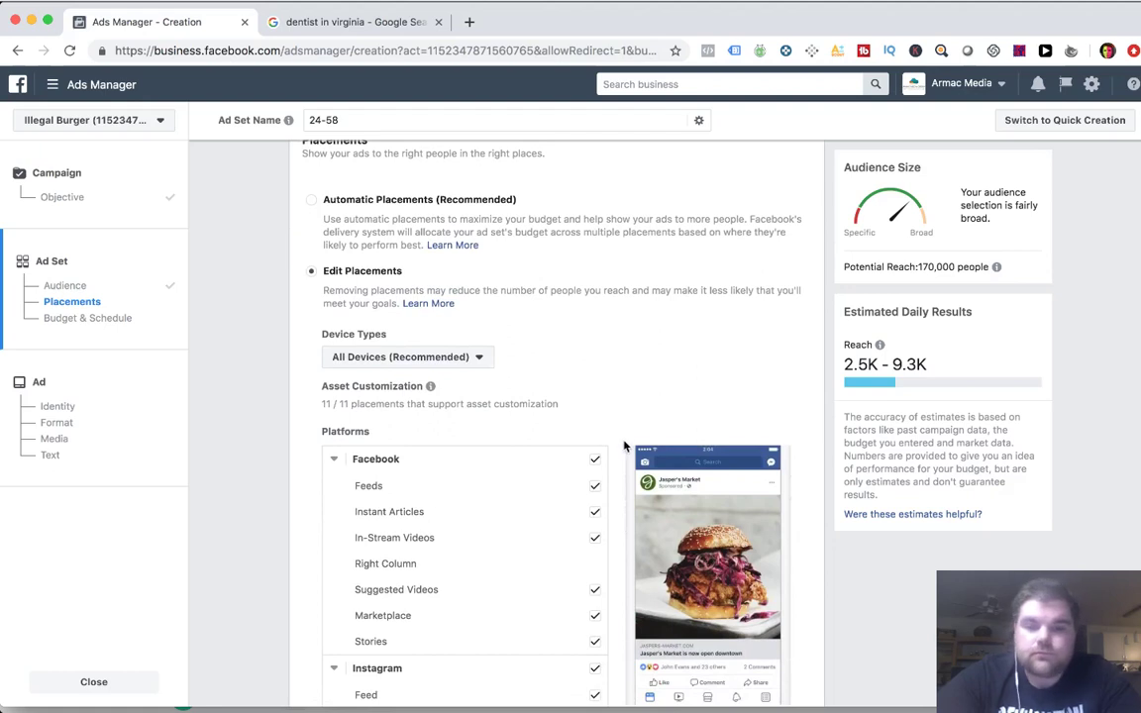
scroll(622, 451, down, 3)
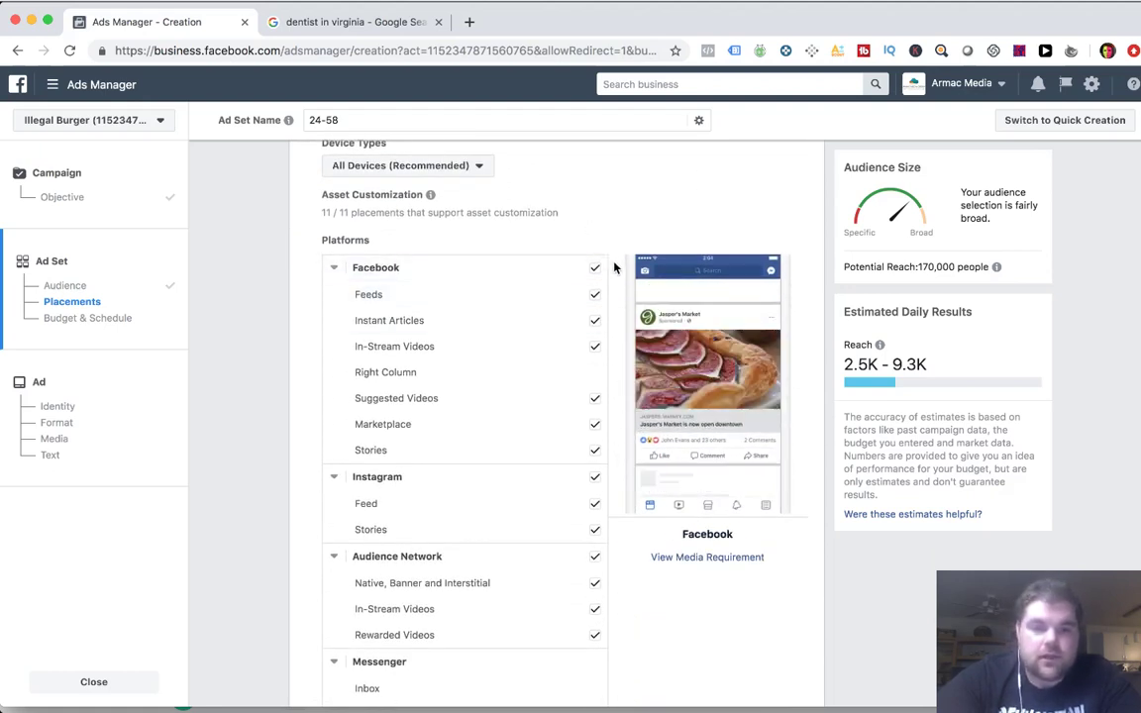
scroll(603, 360, down, 2)
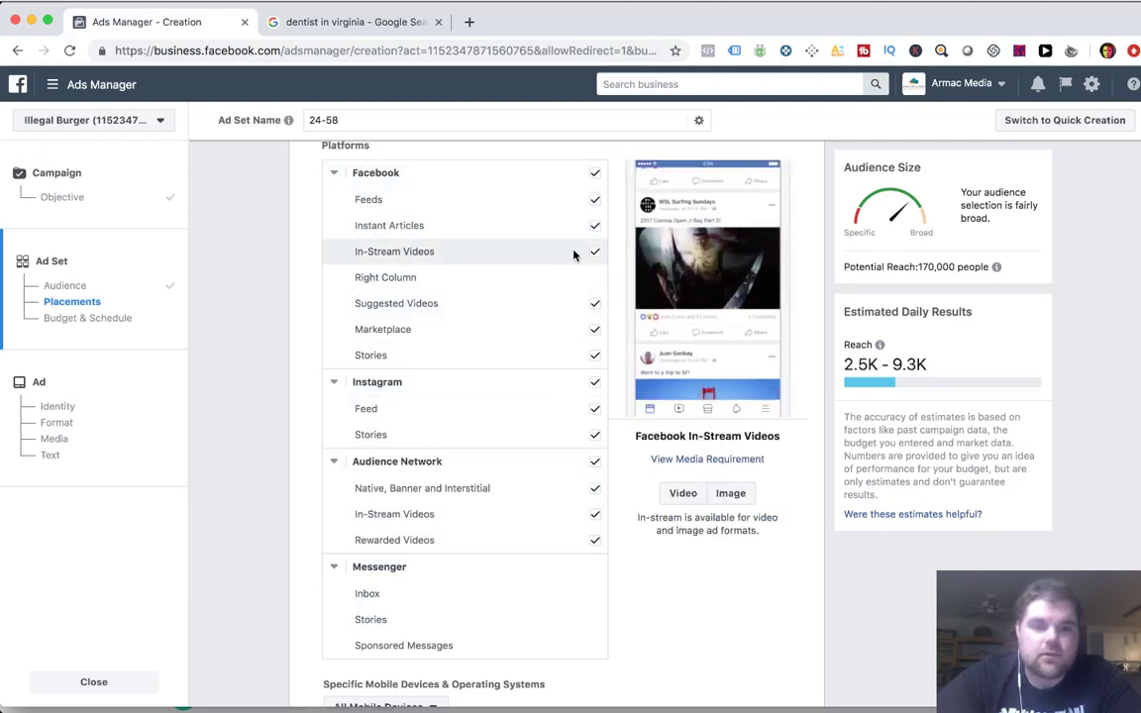
scroll(614, 198, up, 3)
scroll(613, 198, up, 4)
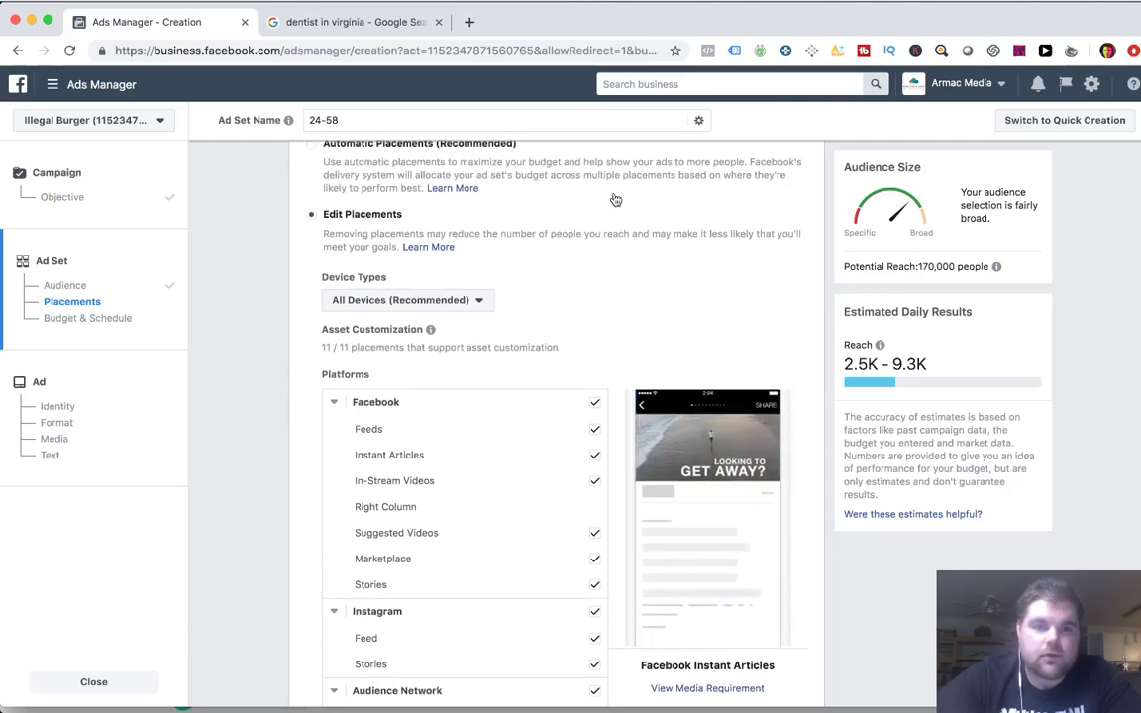
- Try the edited placements without the Audience Network, restore it, and return the ad set to Automatic Placements
click(311, 240)
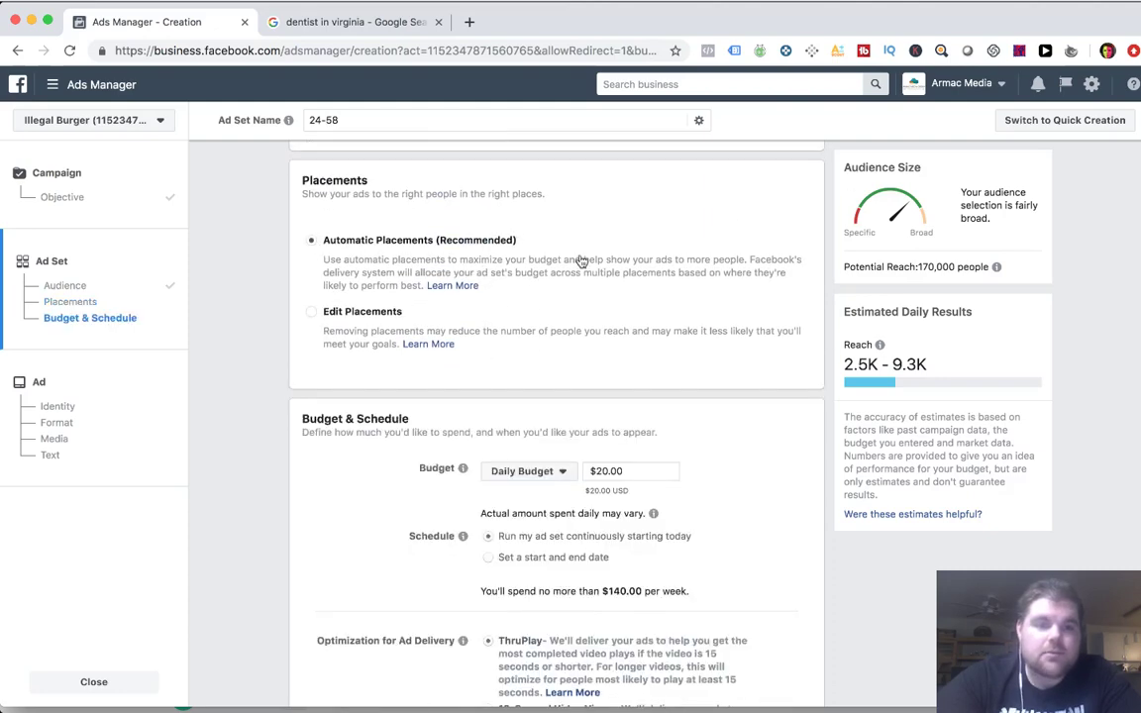
scroll(601, 224, up, 2)
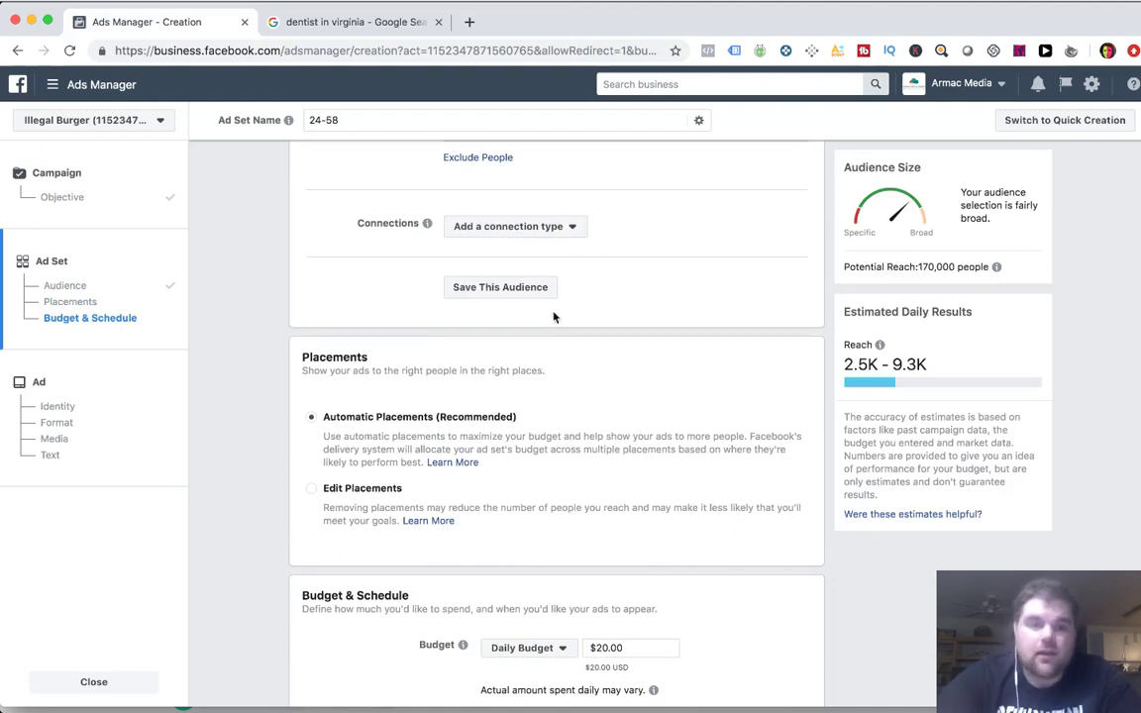
click(315, 489)
scroll(531, 485, down, 5)
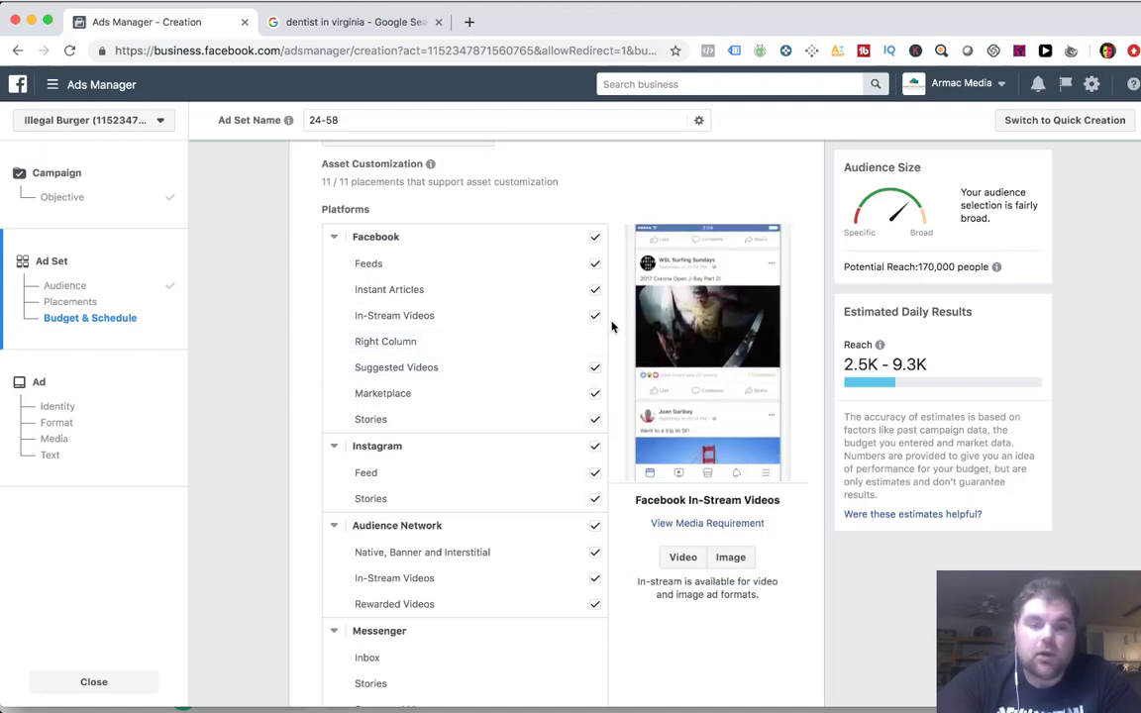
click(595, 532)
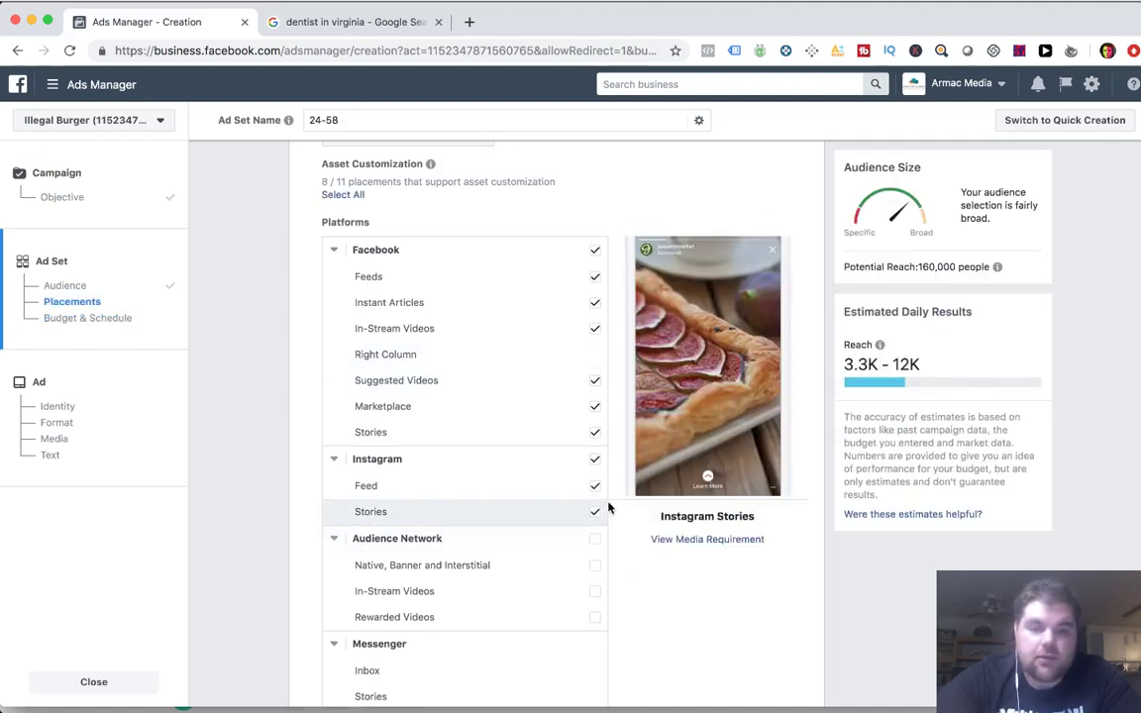
click(594, 539)
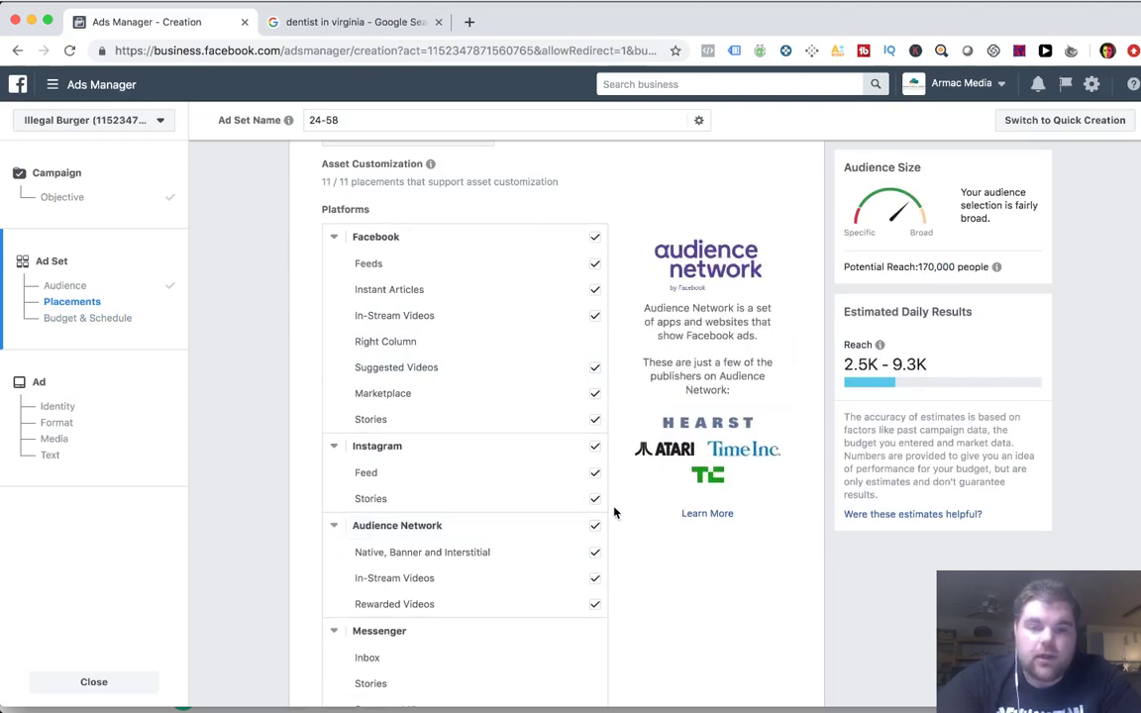
scroll(613, 508, up, 3)
scroll(613, 508, up, 3)
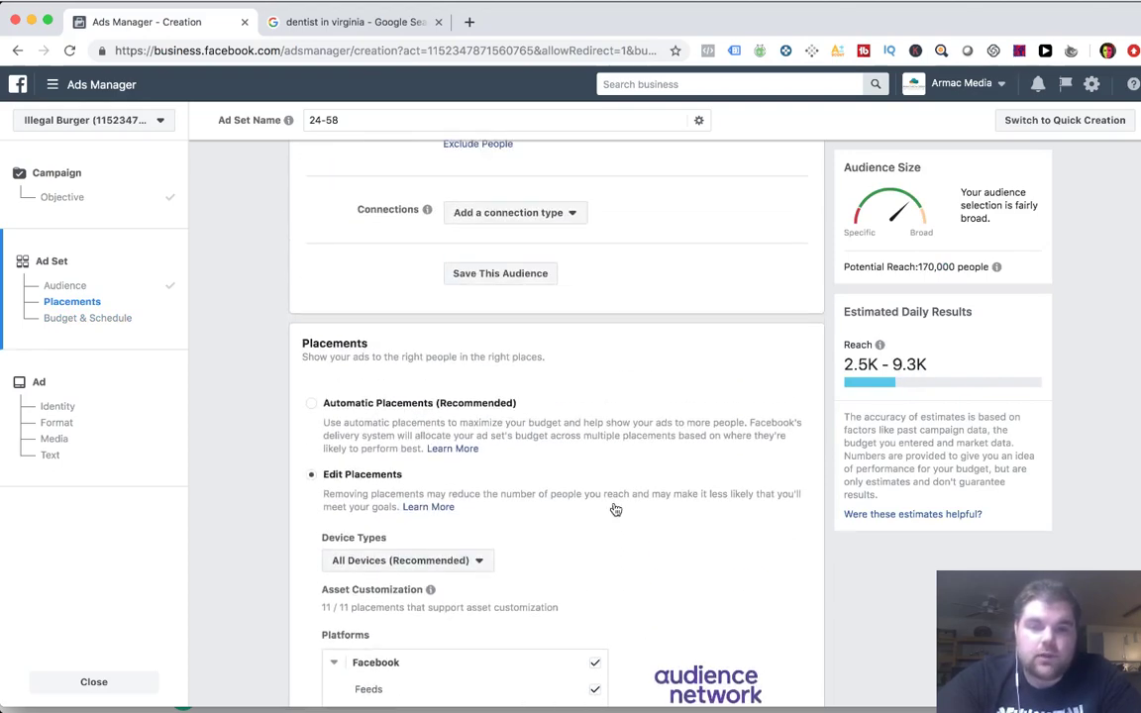
click(346, 412)
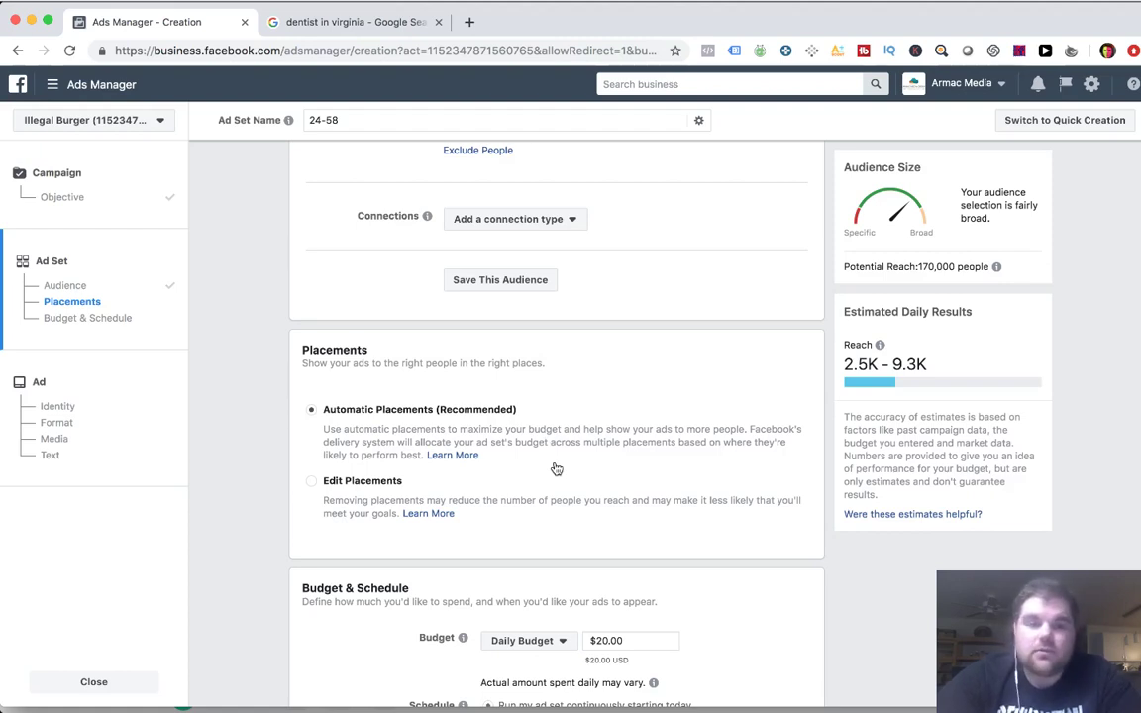
- Switch to Edit Placements and exclude the Audience Network, Facebook Marketplace and Facebook Suggested Videos
click(375, 481)
scroll(413, 530, down, 7)
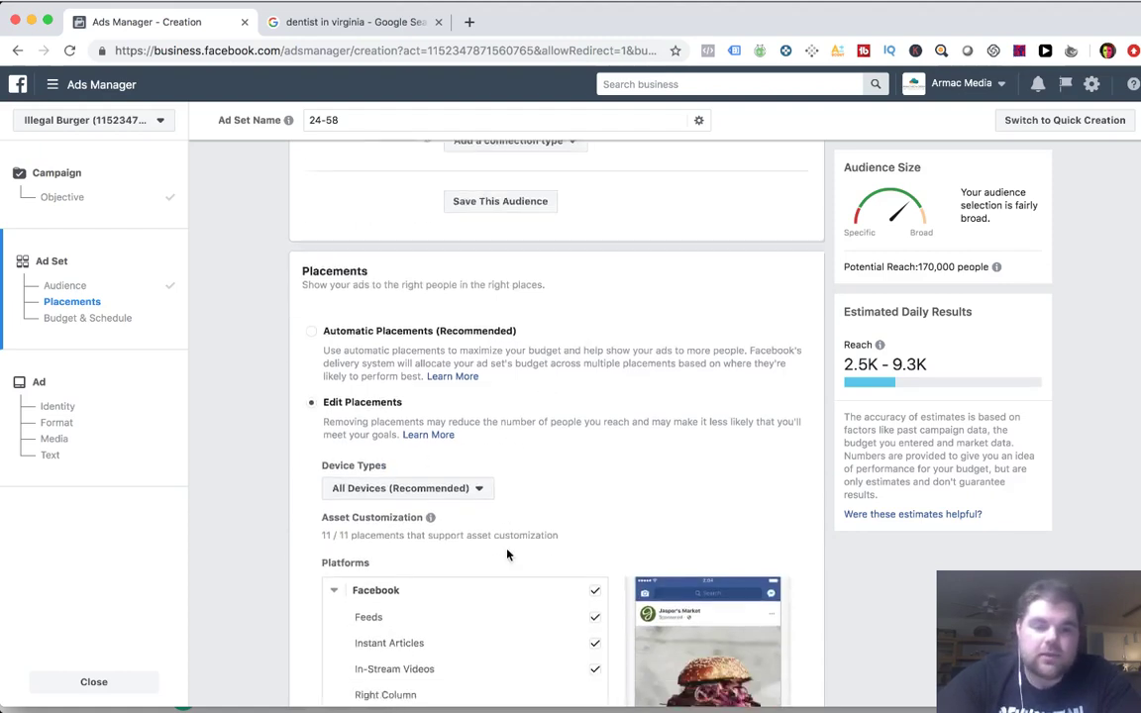
scroll(507, 552, up, 1)
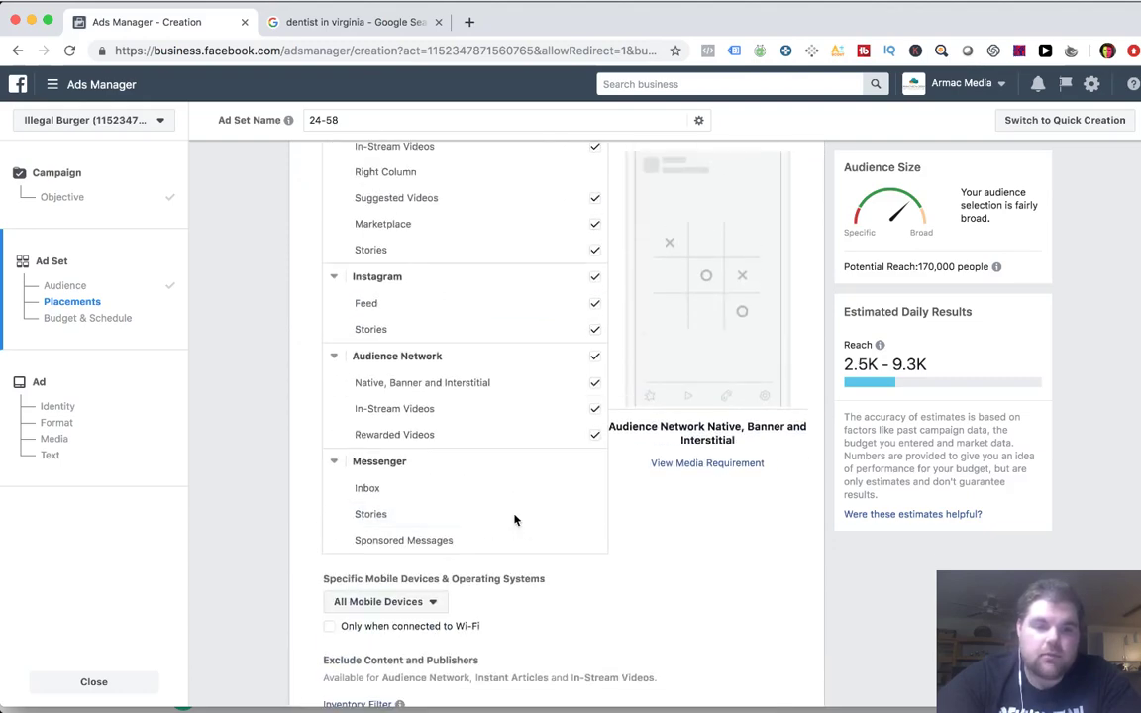
click(591, 358)
scroll(582, 354, up, 3)
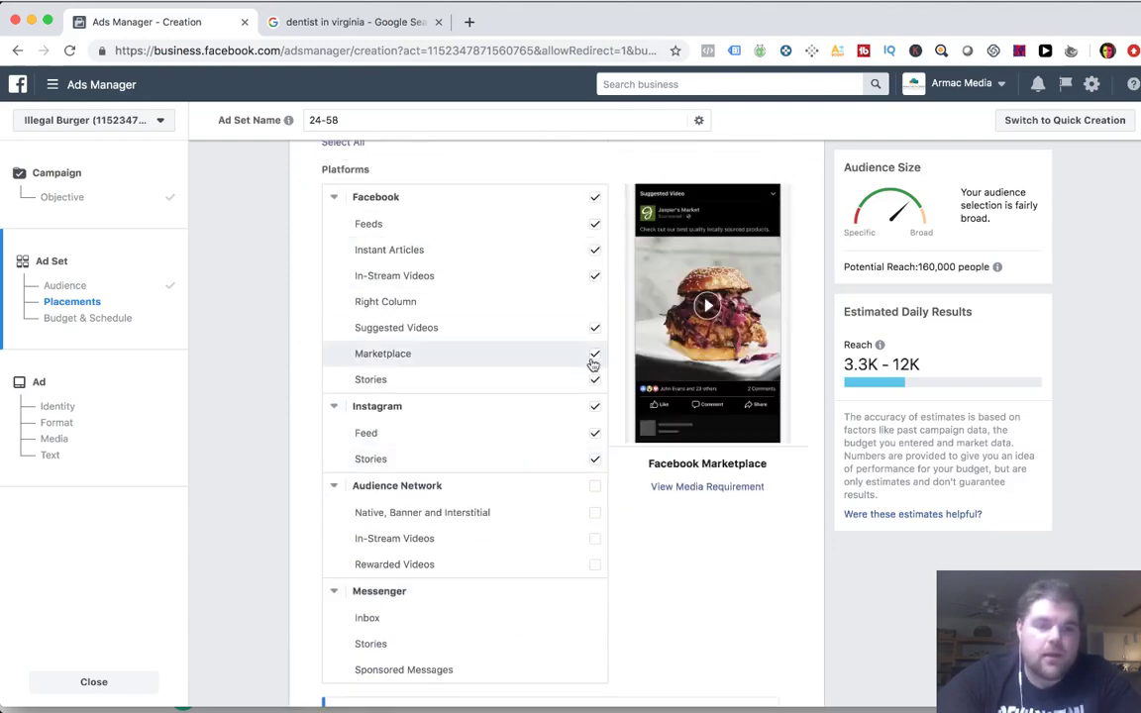
click(594, 353)
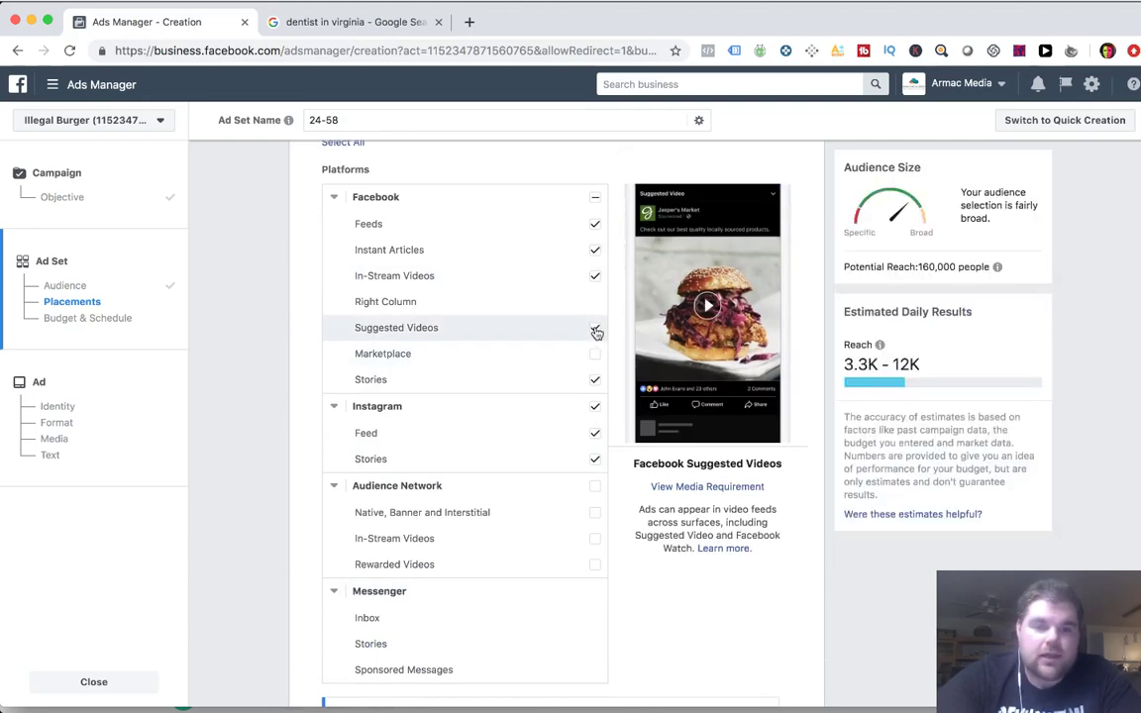
click(595, 330)
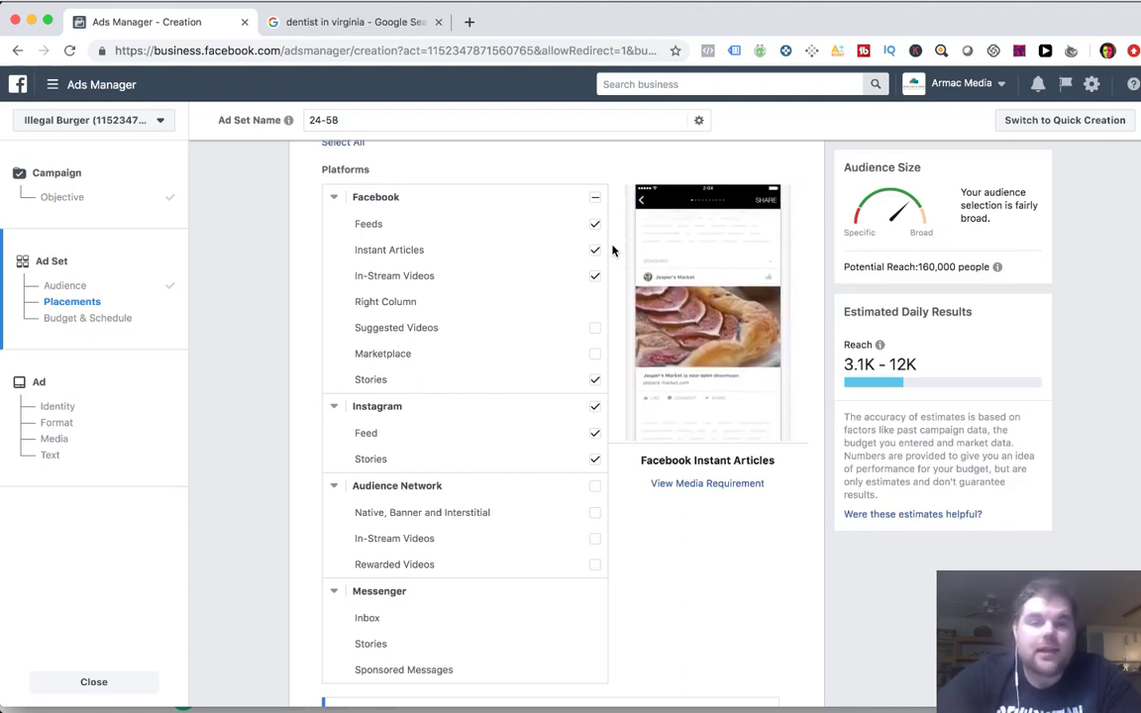
- Set the ad set back to Automatic Placements (Recommended) instead of the edited placements
scroll(612, 251, up, 5)
scroll(612, 250, up, 1)
scroll(611, 249, down, 4)
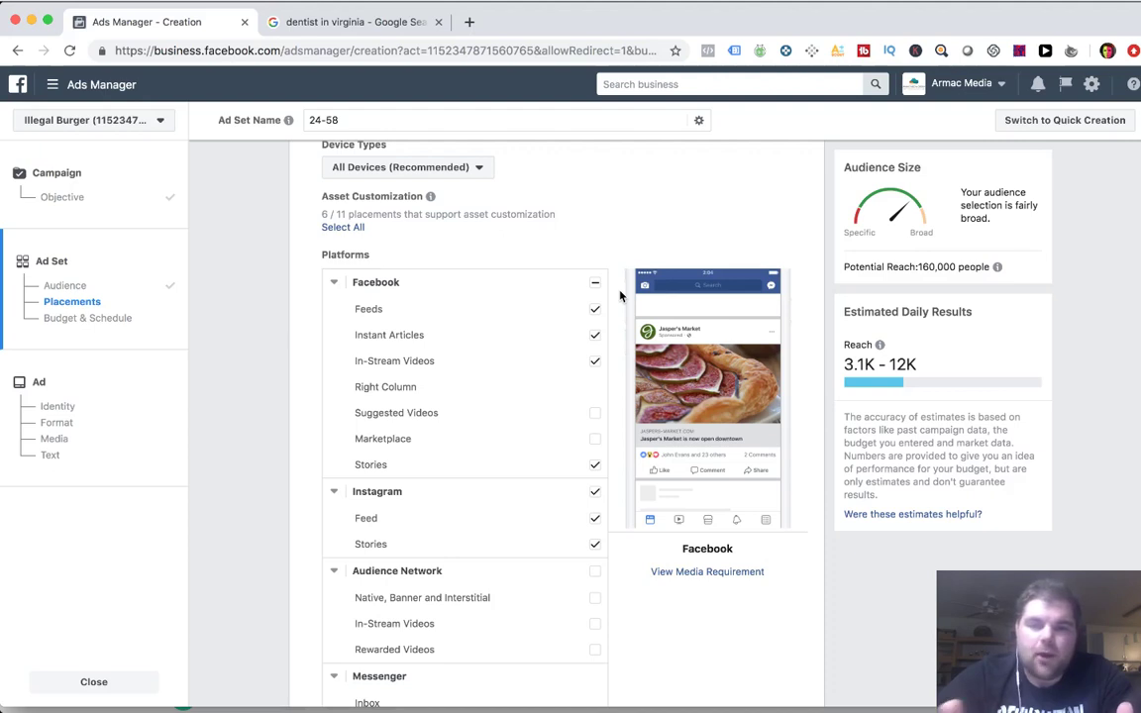
scroll(620, 295, down, 1)
scroll(619, 295, up, 5)
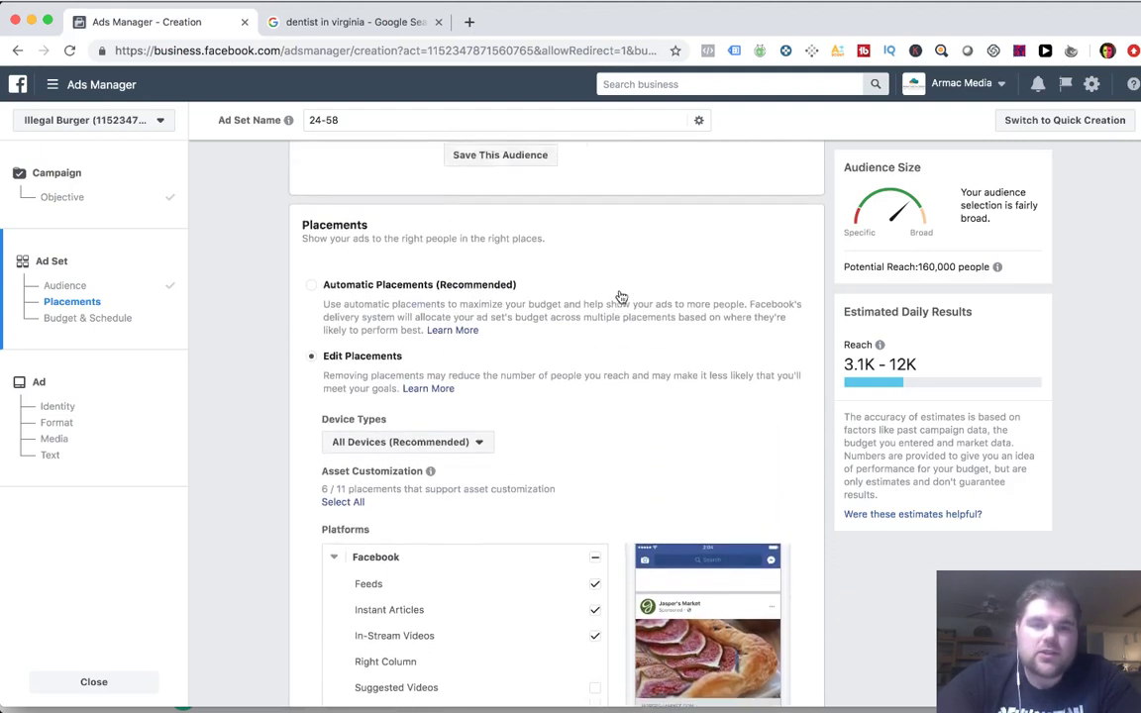
click(474, 432)
- Set the audience's age range to 18–64
scroll(611, 427, up, 5)
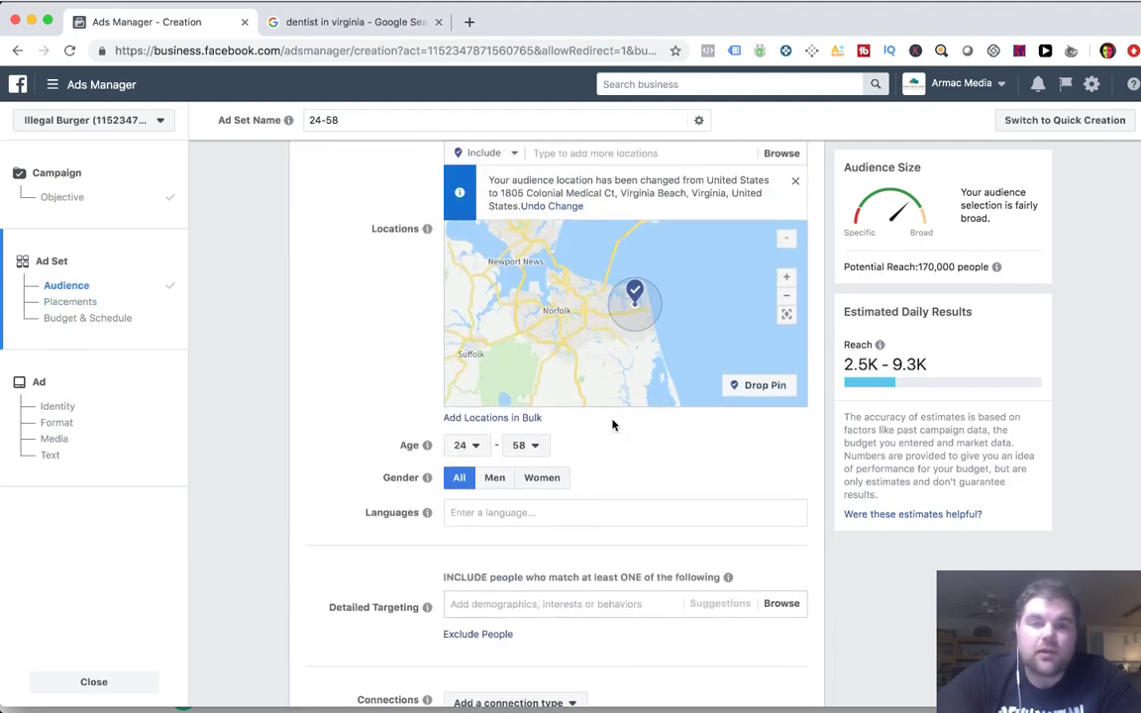
scroll(612, 424, up, 1)
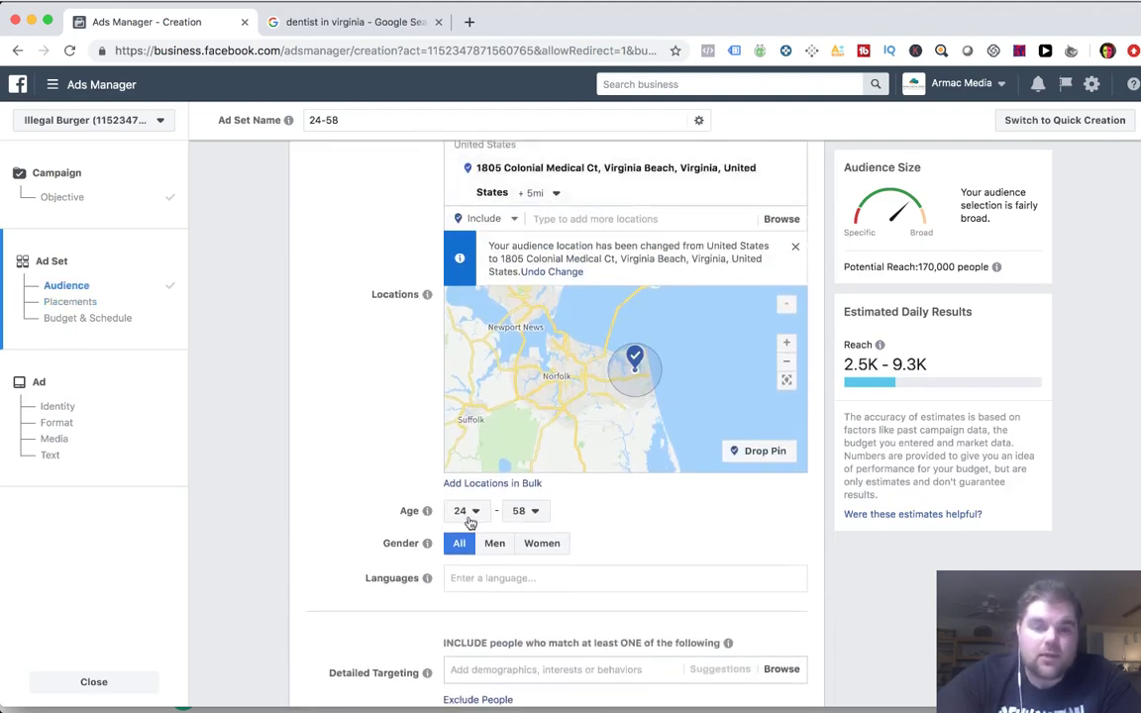
click(465, 513)
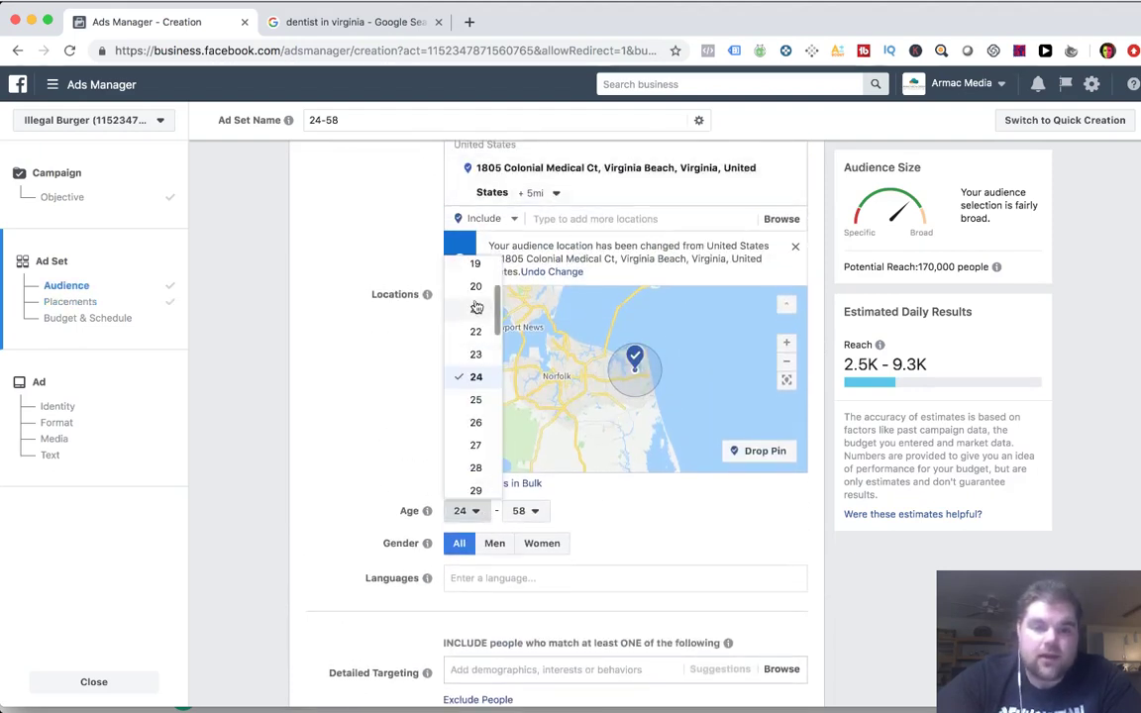
scroll(477, 289, up, 2)
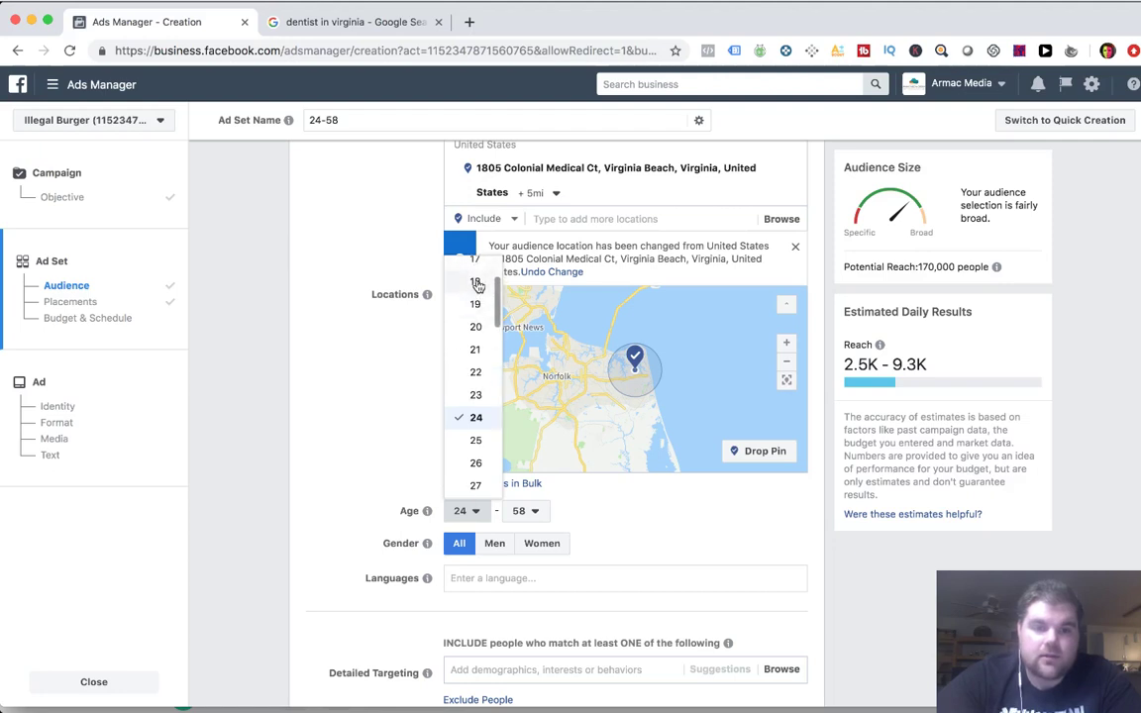
click(476, 283)
click(521, 511)
scroll(530, 414, down, 2)
click(533, 464)
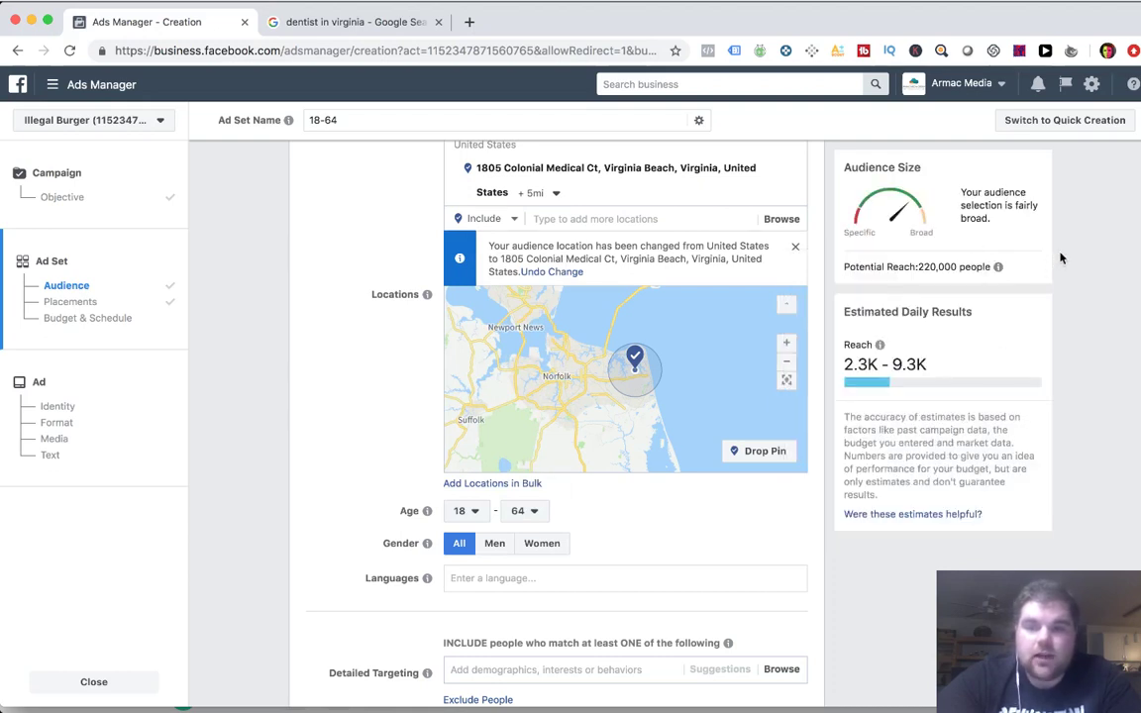
- Set the targeting radius around the Virginia Beach office to 3 miles
click(555, 195)
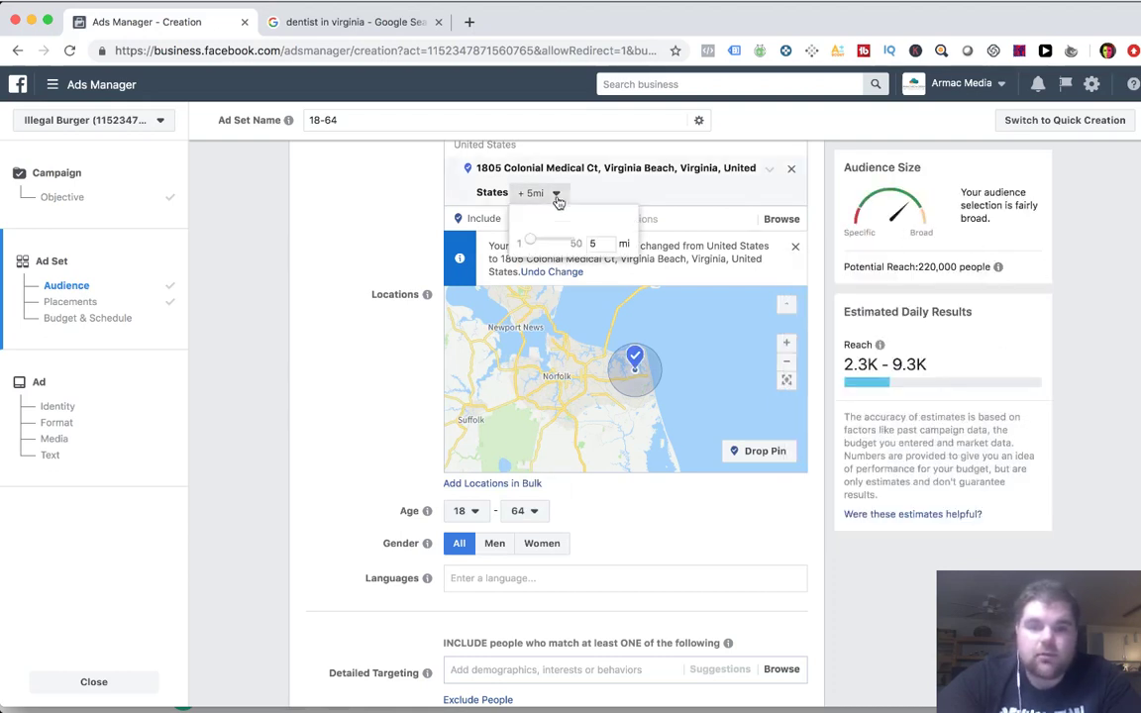
click(592, 243)
key(BackSpace)
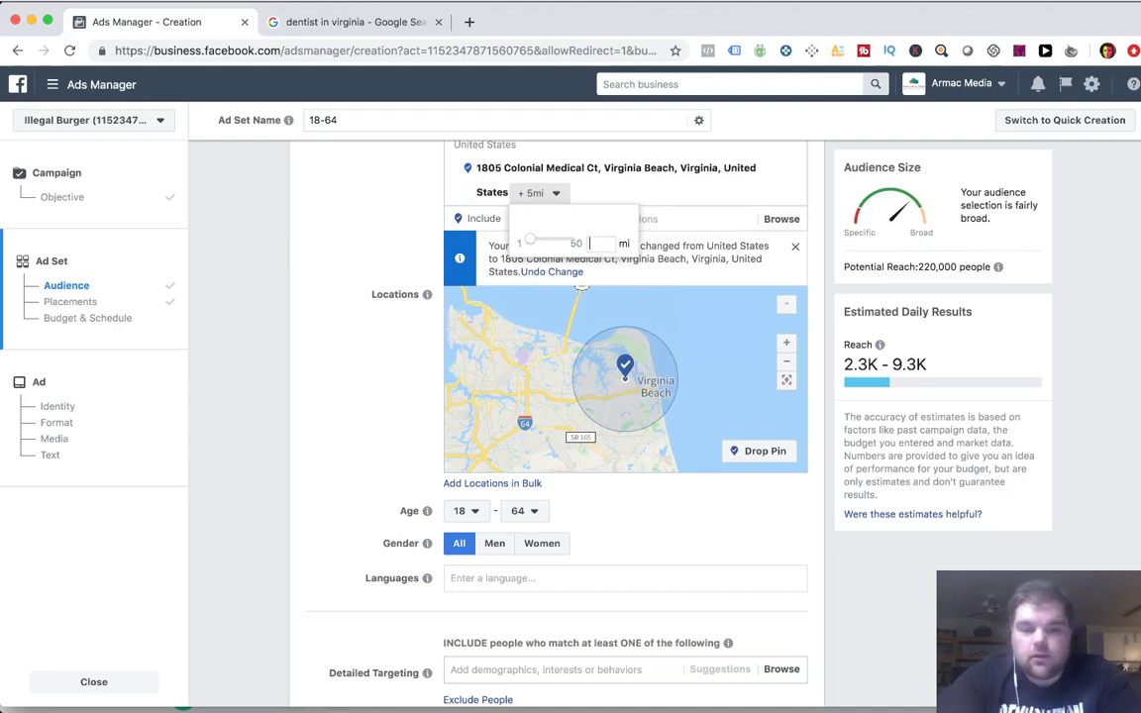
text(3)
key(Return)
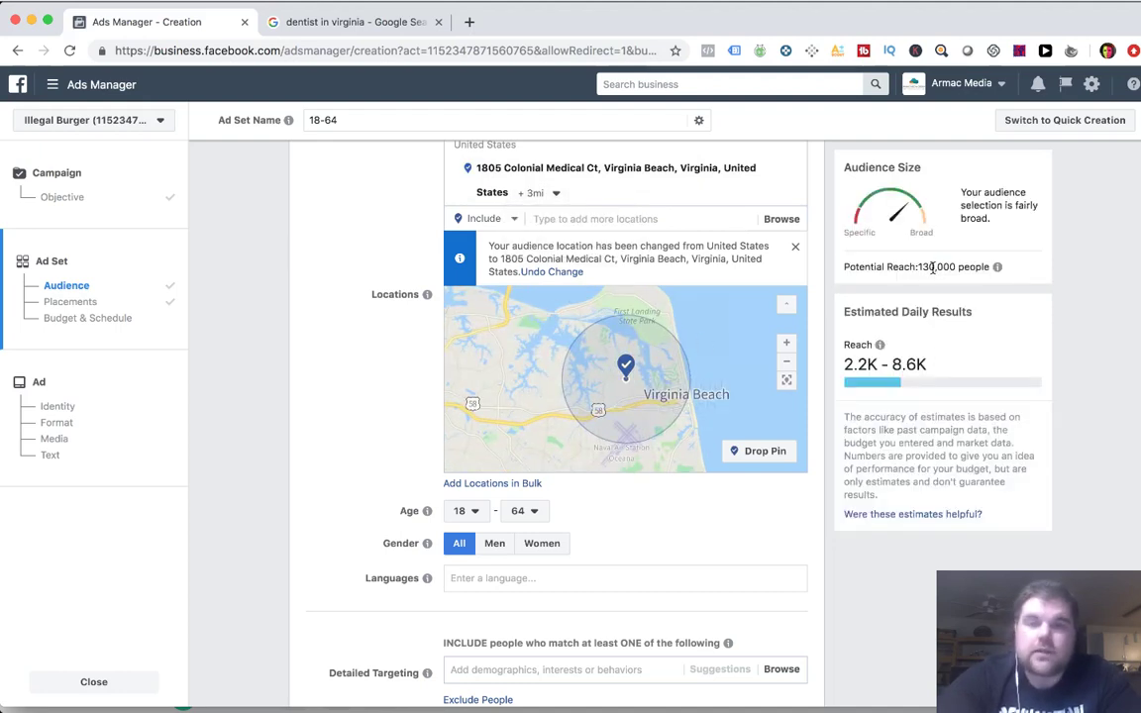
- Reduce the targeting radius around the Virginia Beach office to 2 miles
click(535, 192)
double_click(595, 243)
text(2)
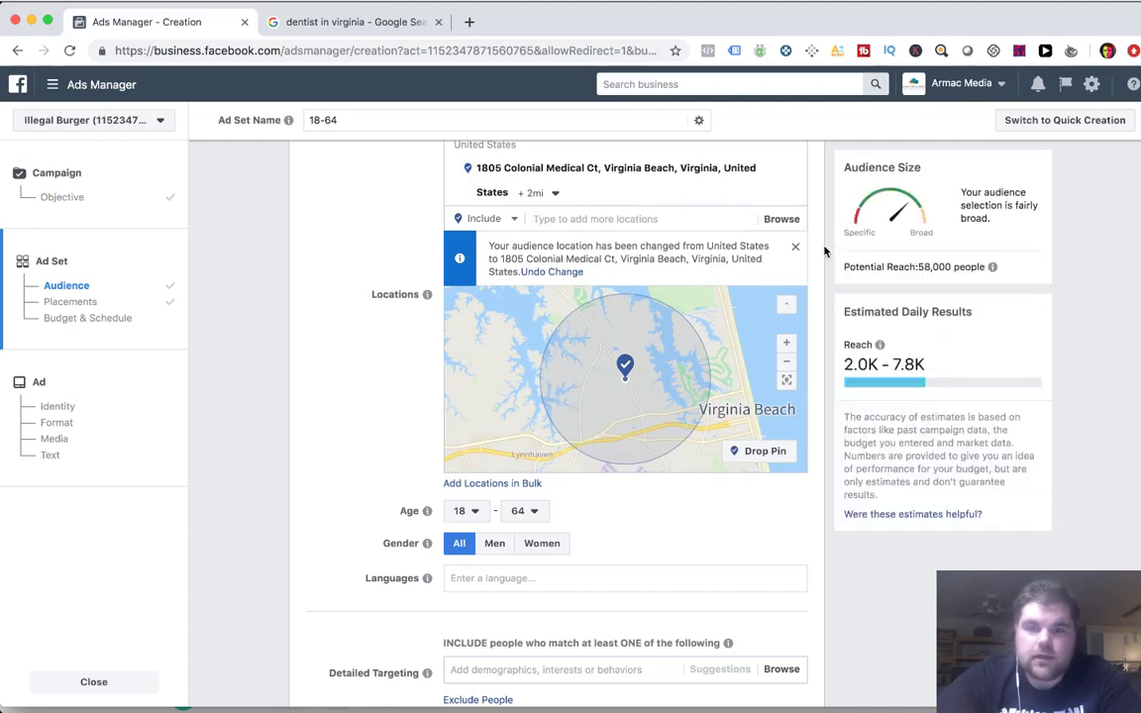